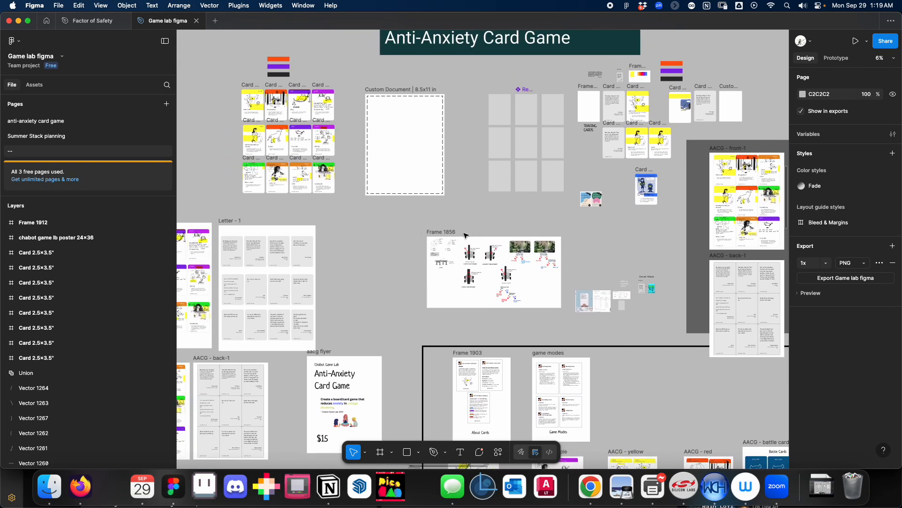
# Examine the card fronts on Letter - 3 and the quote cards on Letter - 1, including the first quote card's text.
pyautogui.scroll(2, 350, 261)
pyautogui.scroll(5, 447, 297)
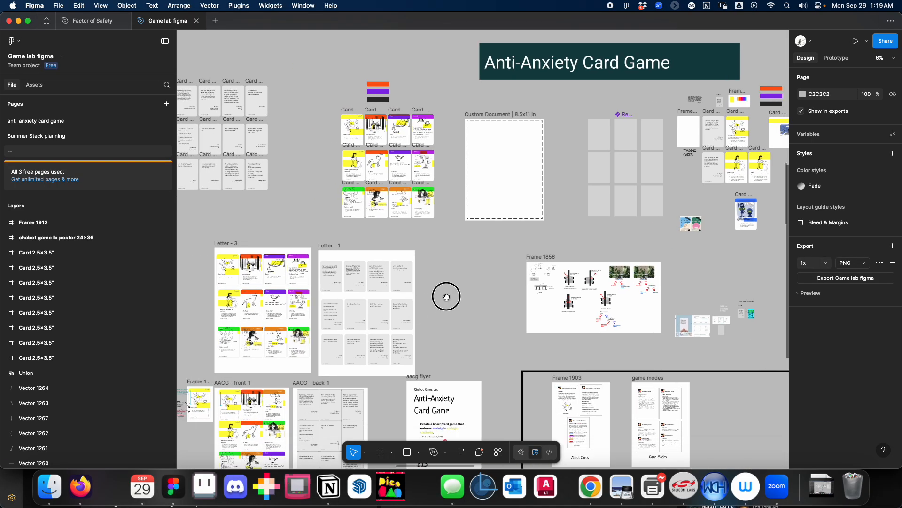
pyautogui.scroll(8, 368, 311)
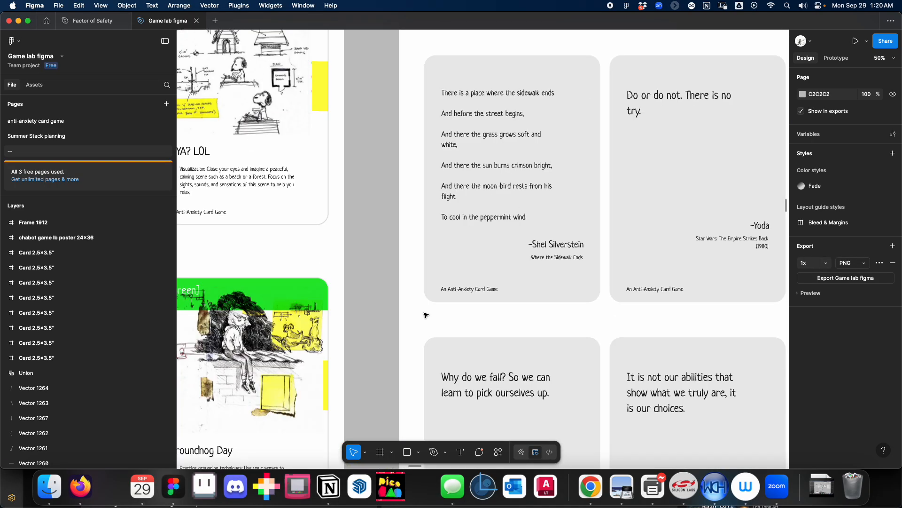
pyautogui.moveTo(422, 324); pyautogui.dragTo(544, 438)
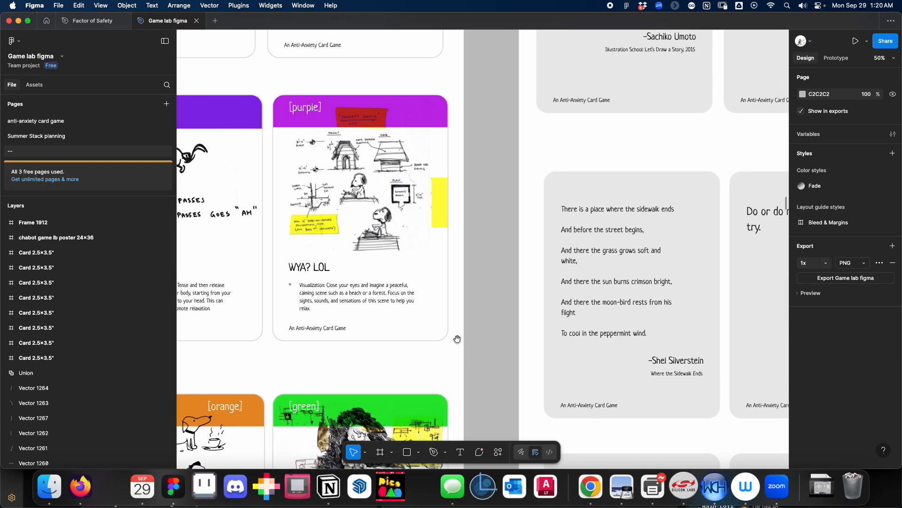
pyautogui.moveTo(488, 166); pyautogui.dragTo(500, 404)
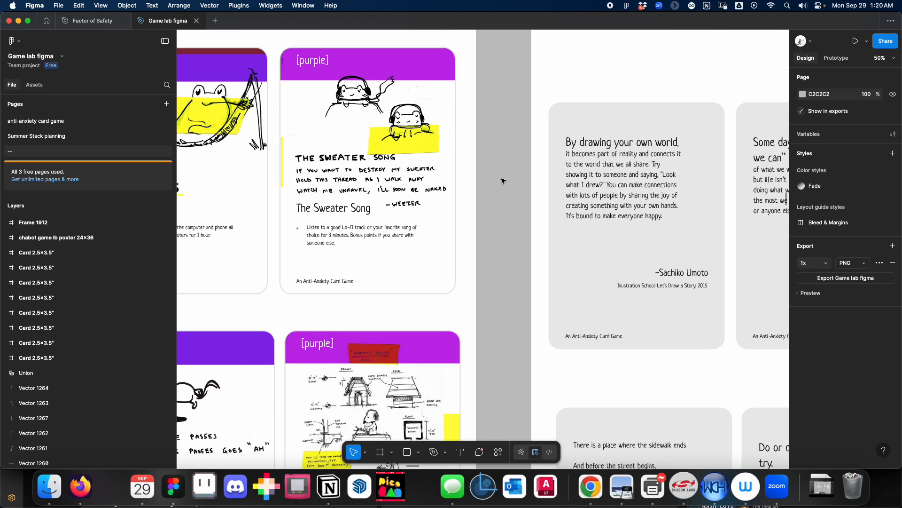
pyautogui.doubleClick(600, 208)
pyautogui.doubleClick(601, 207)
pyautogui.click(607, 174)
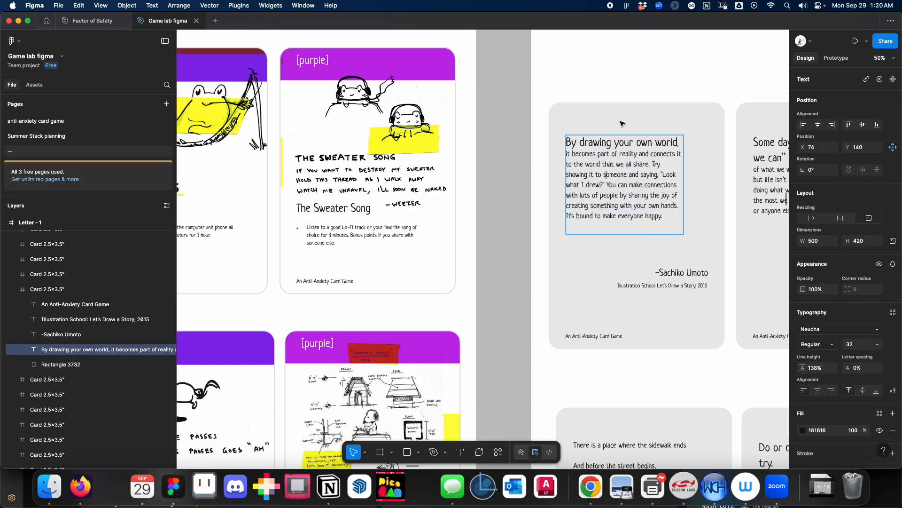
pyautogui.press('Escape')
pyautogui.click(518, 228)
pyautogui.press('super+minus')
pyautogui.press('super+minus')
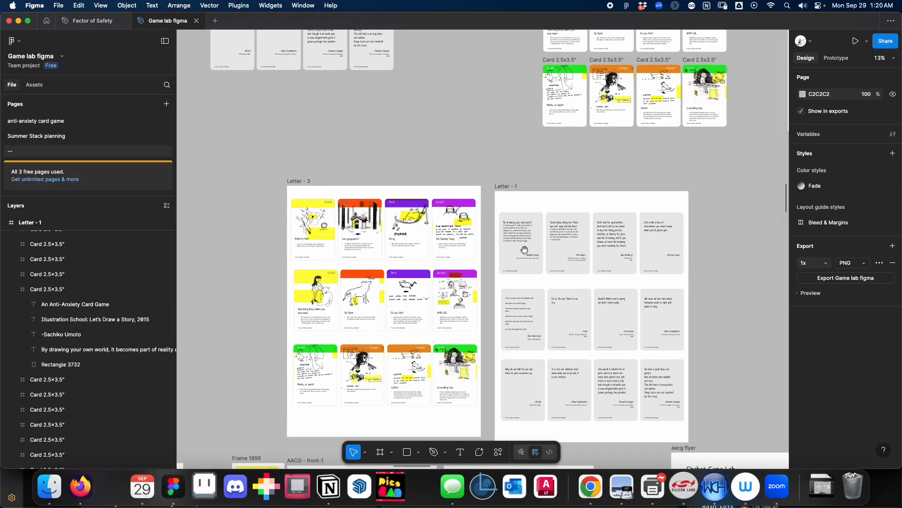
# Survey the Anti-Anxiety Card Game sheets, the neighbouring Games boards and the Sample Wireframes section.
pyautogui.moveTo(525, 250); pyautogui.dragTo(338, 156)
pyautogui.press('super+minus')
pyautogui.moveTo(447, 300); pyautogui.dragTo(401, 282)
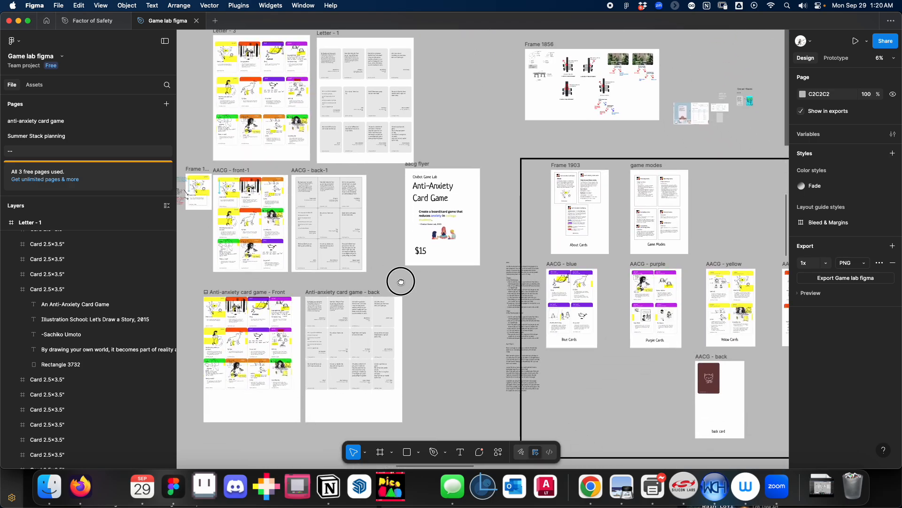
pyautogui.press('super+minus')
pyautogui.moveTo(419, 315); pyautogui.dragTo(449, 337)
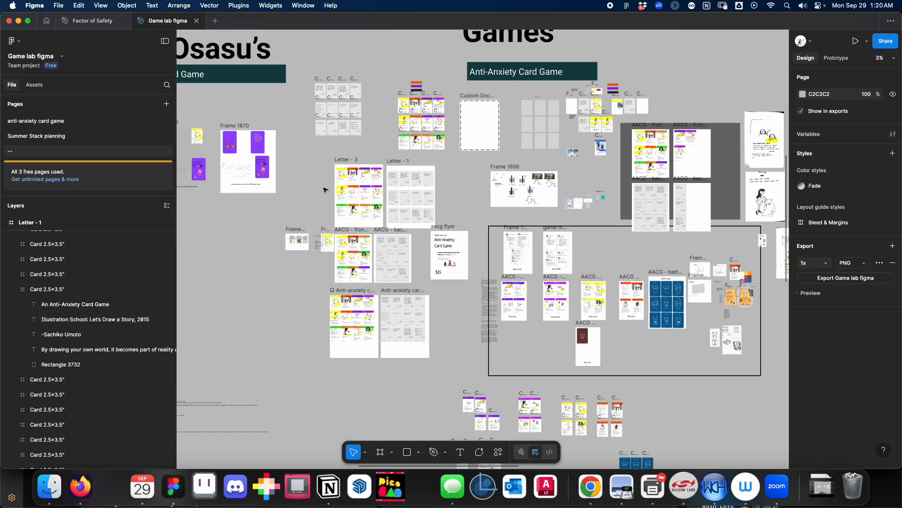
pyautogui.moveTo(422, 204); pyautogui.dragTo(495, 238)
pyautogui.scroll(5, 495, 237)
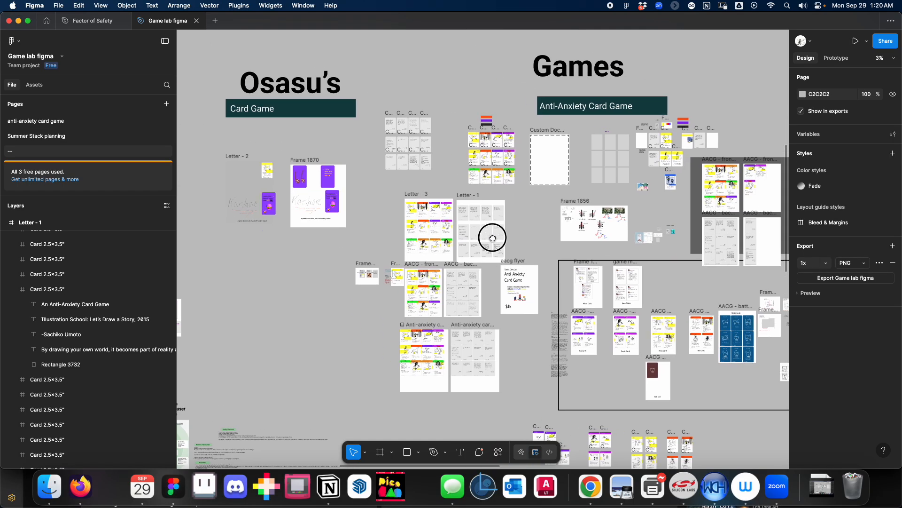
pyautogui.hscroll(8, 507, 199)
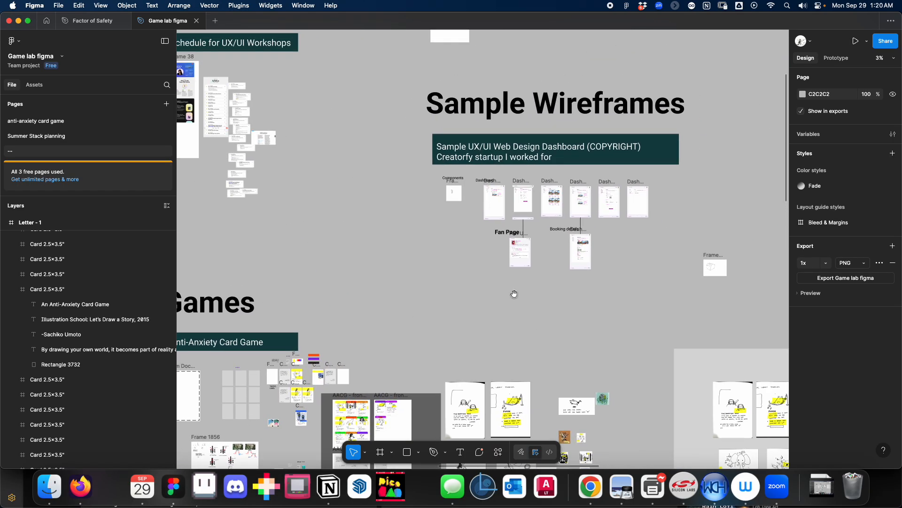
pyautogui.moveTo(514, 293); pyautogui.dragTo(451, 282)
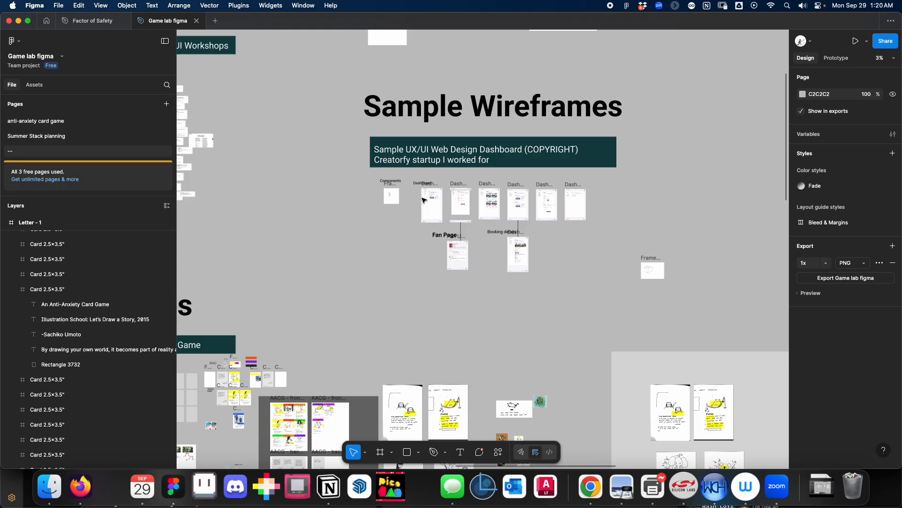
# Examine the Creatorfy dashboard wireframes, comparing the Home, Your Page, Services and Availability screens.
pyautogui.scroll(5, 424, 200)
pyautogui.scroll(-3, 510, 339)
pyautogui.scroll(3, 475, 347)
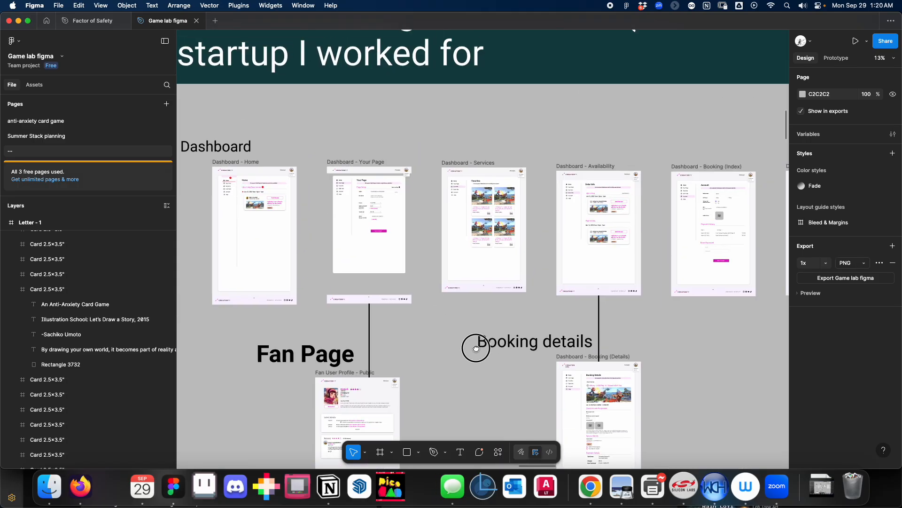
pyautogui.scroll(5, 475, 346)
pyautogui.moveTo(373, 267); pyautogui.dragTo(581, 298)
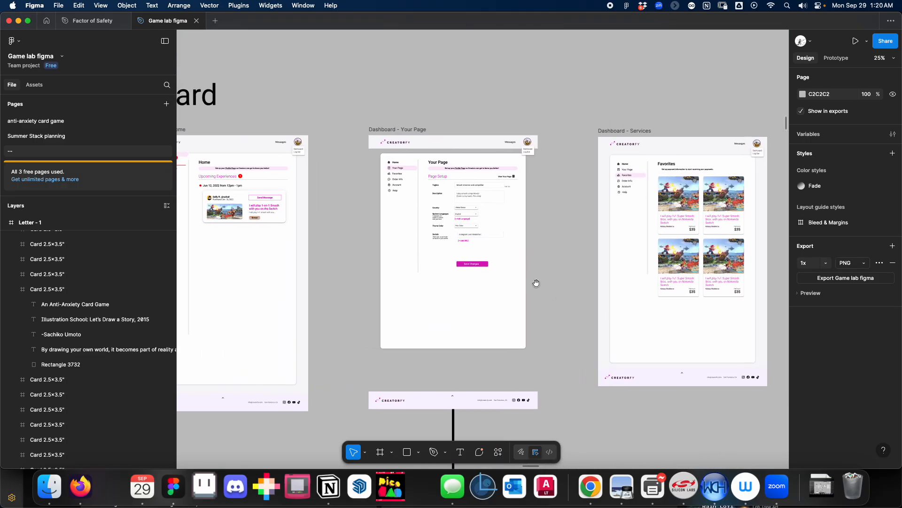
pyautogui.moveTo(365, 281); pyautogui.dragTo(375, 315)
pyautogui.moveTo(555, 308); pyautogui.dragTo(349, 316)
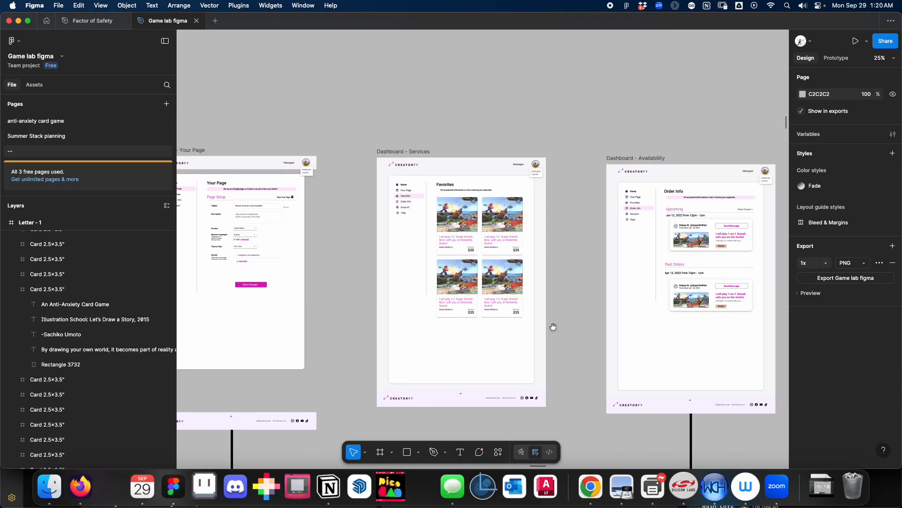
pyautogui.moveTo(554, 326); pyautogui.dragTo(413, 306)
pyautogui.moveTo(299, 301); pyautogui.dragTo(491, 317)
pyautogui.moveTo(352, 299); pyautogui.dragTo(505, 298)
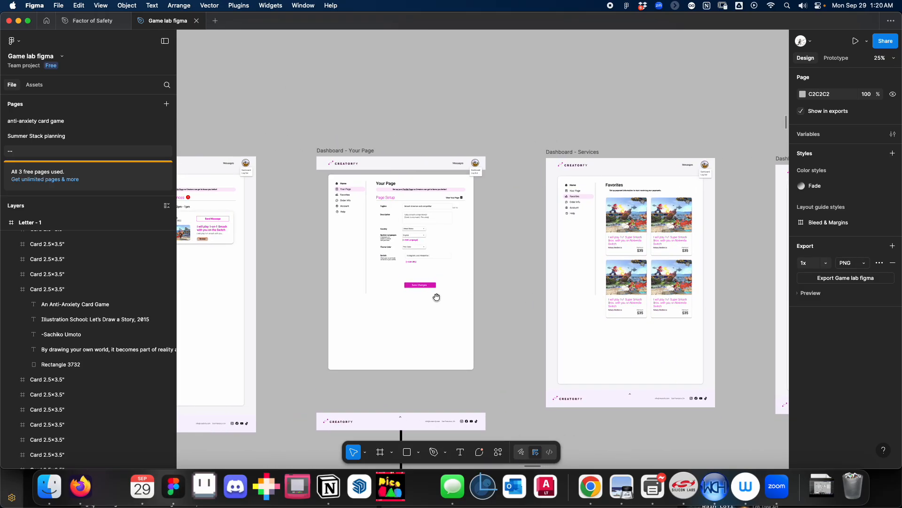
pyautogui.moveTo(612, 283); pyautogui.dragTo(475, 288)
# Inspect the Favorites page in Dashboard - Services up close, including the Favorites item and icon of its navigation component.
pyautogui.press('super+plus')
pyautogui.press('super+plus')
pyautogui.scroll(5, 474, 288)
pyautogui.hscroll(3, 473, 288)
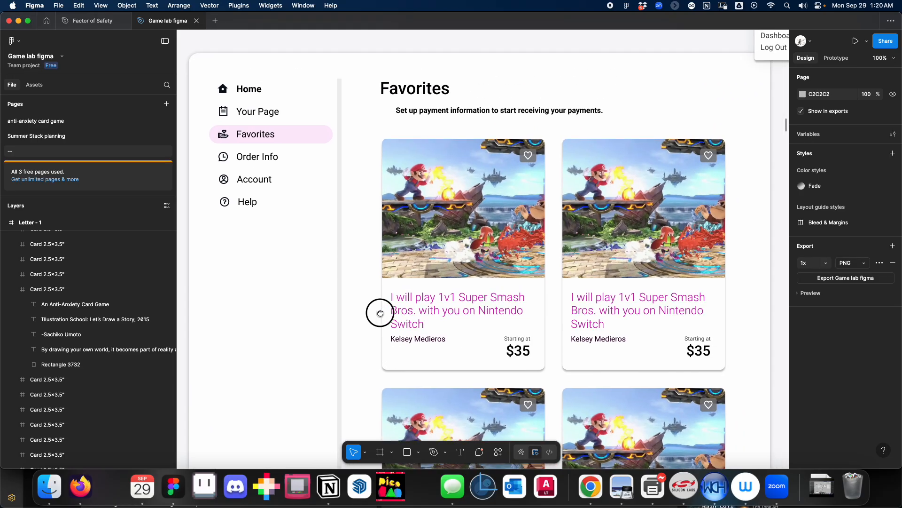
pyautogui.press('super+minus')
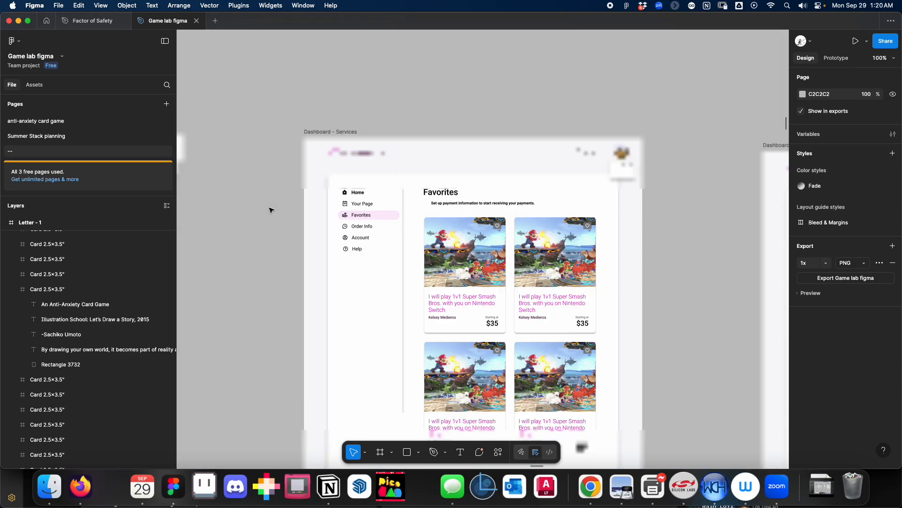
pyautogui.moveTo(414, 241); pyautogui.dragTo(390, 213)
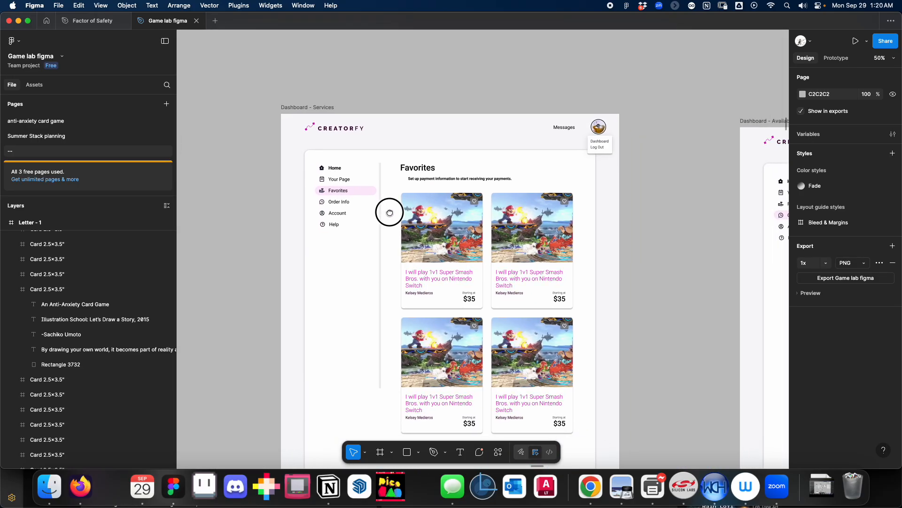
pyautogui.click(345, 202)
pyautogui.click(334, 192)
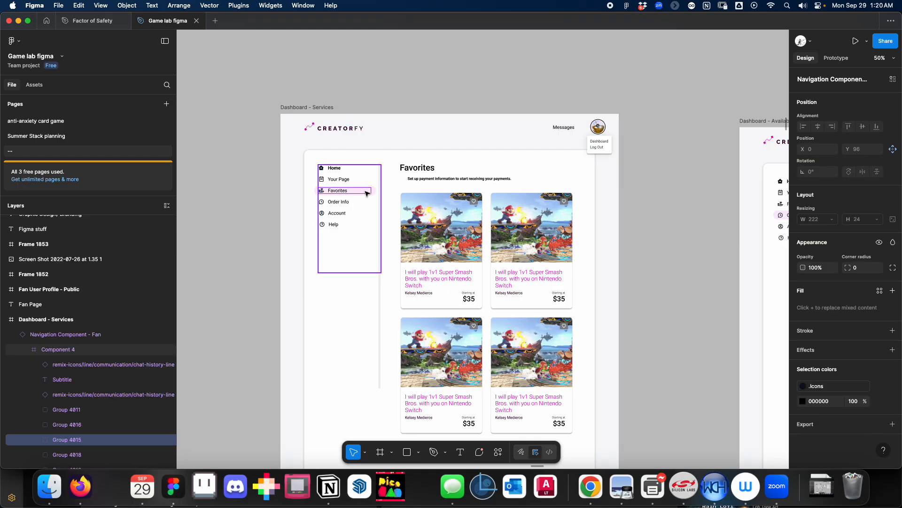
pyautogui.hotkey('shift', '0')
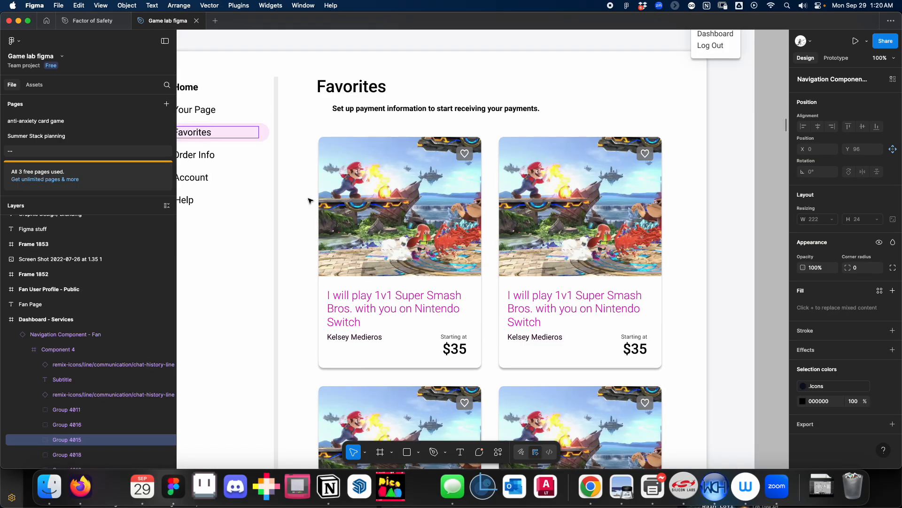
pyautogui.hscroll(-5, 308, 200)
pyautogui.doubleClick(295, 168)
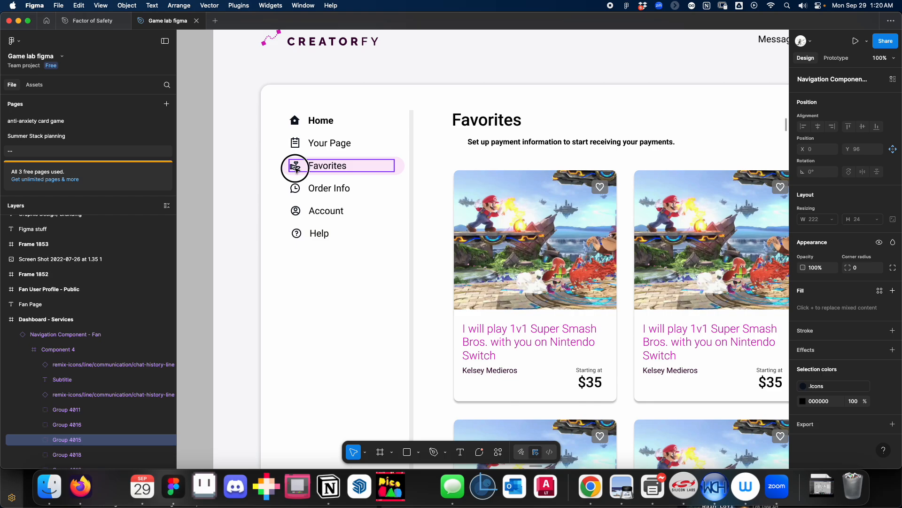
pyautogui.click(243, 181)
pyautogui.moveTo(387, 208); pyautogui.dragTo(368, 224)
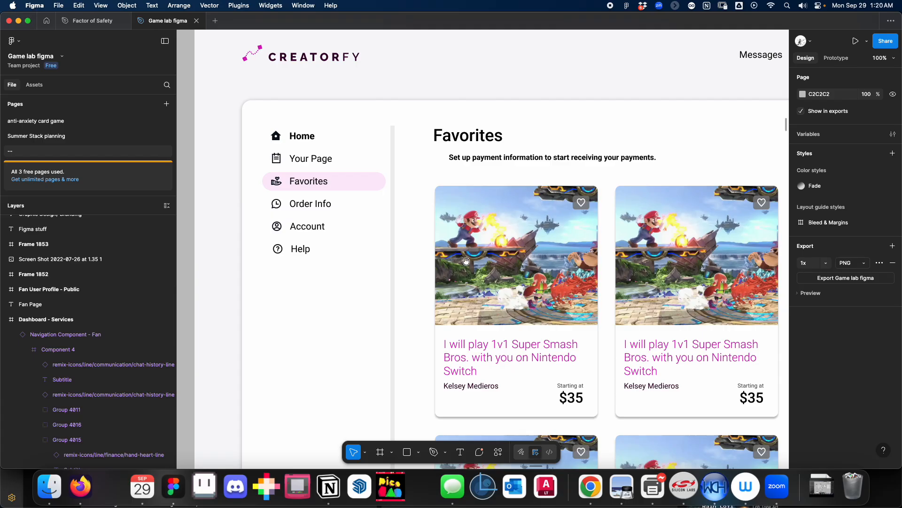
# Review the full set of Creatorfy dashboard screens together with the connected Fan Page and Booking details flows.
pyautogui.scroll(1, 467, 261)
pyautogui.hscroll(1, 467, 262)
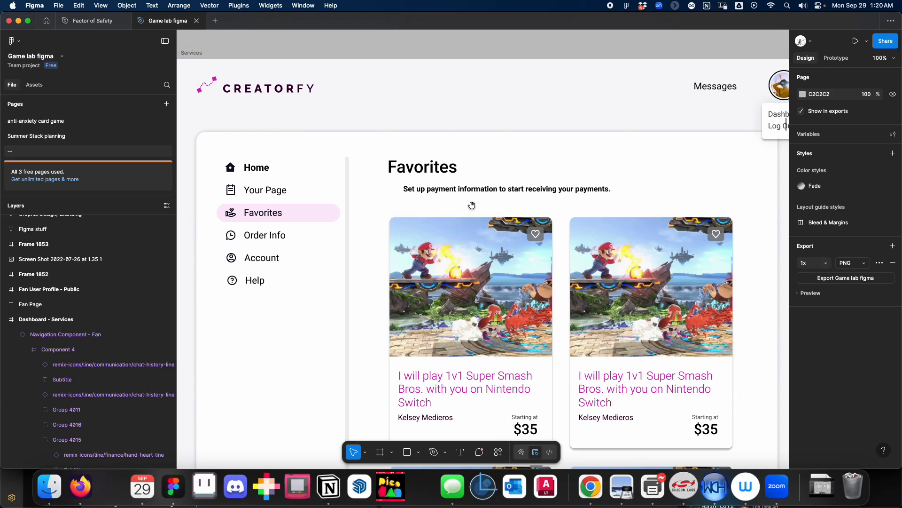
pyautogui.hscroll(2, 439, 216)
pyautogui.scroll(-5, 438, 293)
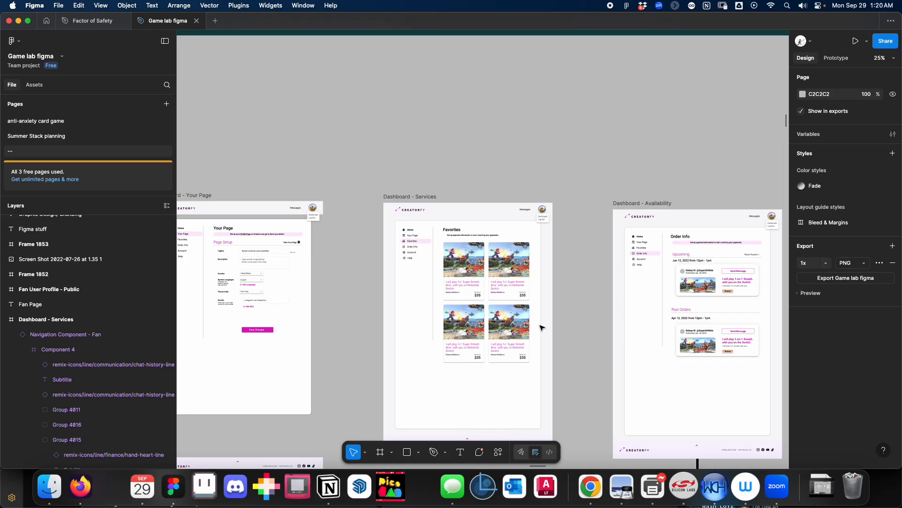
pyautogui.scroll(-2, 439, 294)
pyautogui.scroll(-3, 444, 266)
pyautogui.scroll(-2, 445, 266)
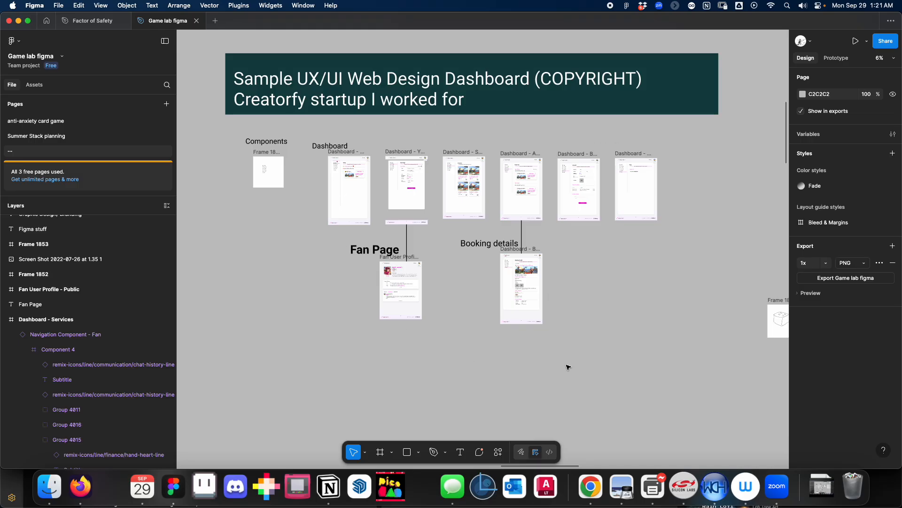
pyautogui.hscroll(2, 548, 357)
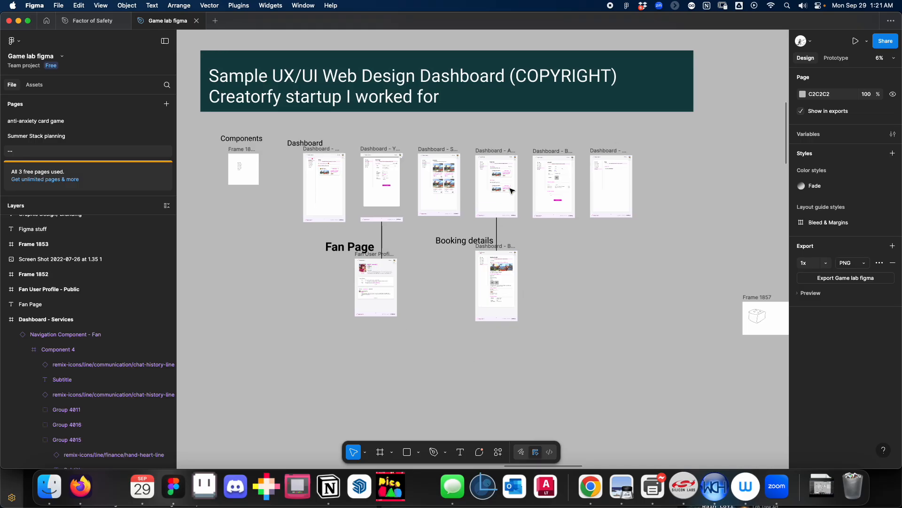
pyautogui.hscroll(3, 441, 310)
pyautogui.hscroll(-1, 412, 256)
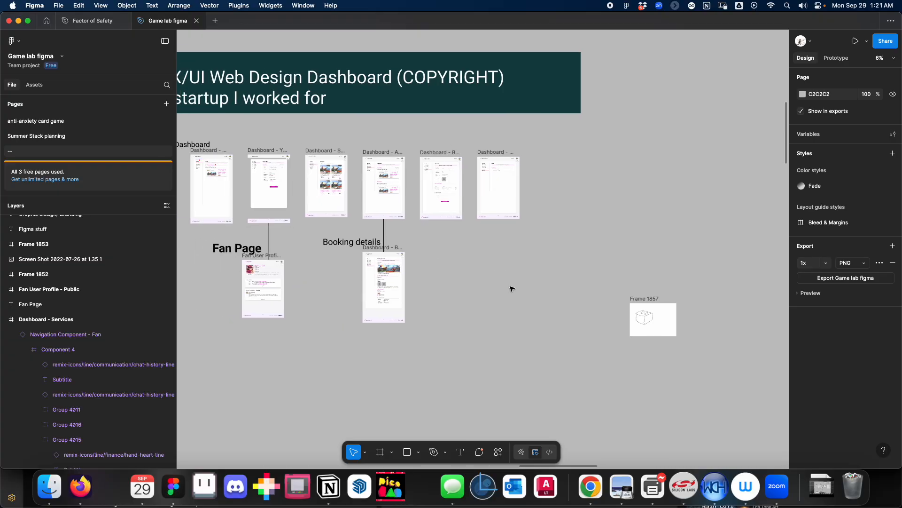
# Draw a blank frame about 7503 × 5984 on the empty canvas between the Sample Wireframes section and the STEPS board.
pyautogui.press('super+minus')
pyautogui.press('super+minus')
pyautogui.moveTo(467, 291); pyautogui.dragTo(339, 284)
pyautogui.press('super+plus')
pyautogui.press('super+plus')
pyautogui.moveTo(459, 262); pyautogui.dragTo(451, 285)
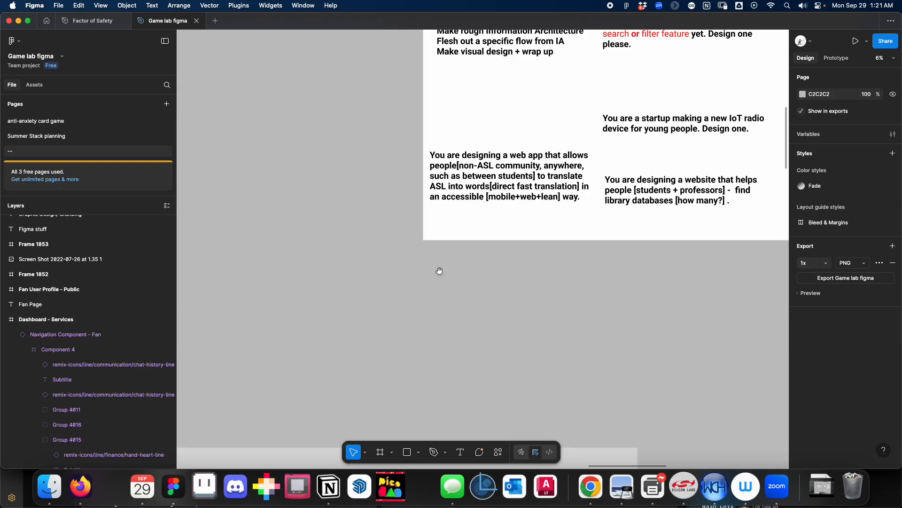
pyautogui.scroll(4, 439, 271)
pyautogui.hscroll(-2, 461, 277)
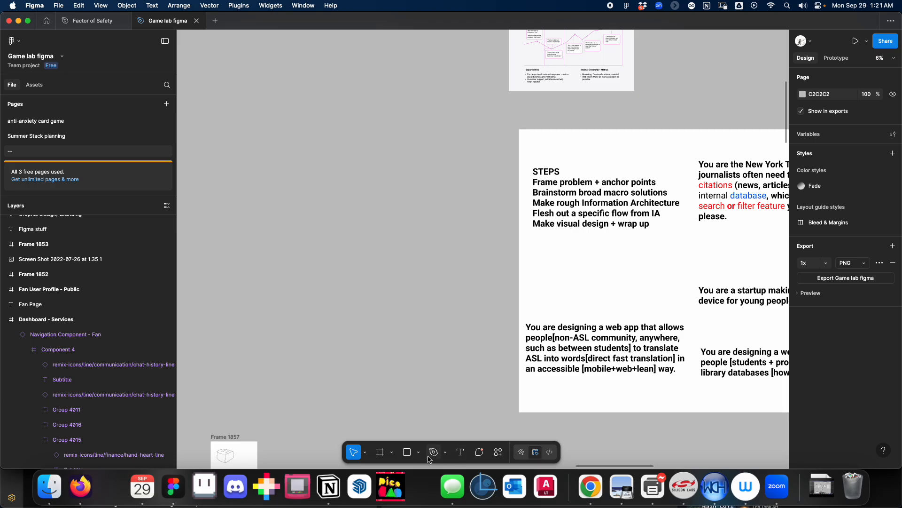
pyautogui.click(381, 452)
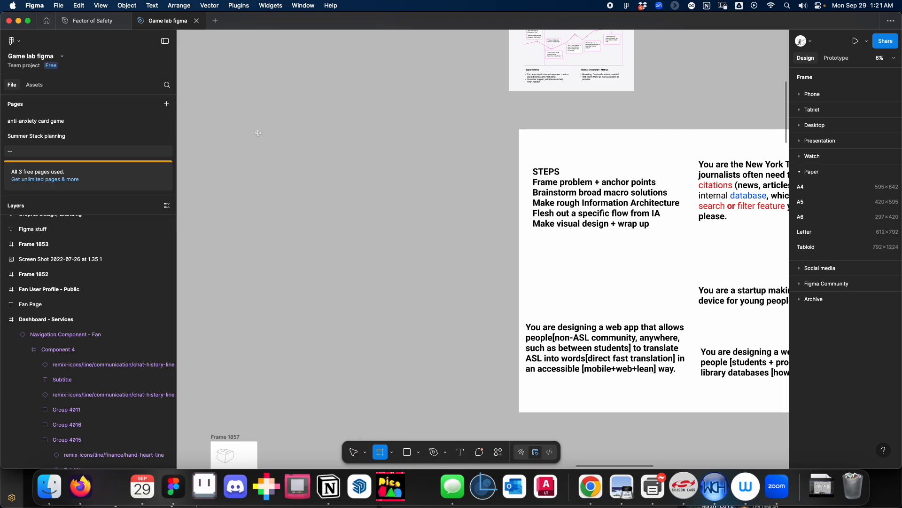
pyautogui.moveTo(234, 135); pyautogui.dragTo(454, 311)
pyautogui.hscroll(-3, 437, 323)
pyautogui.scroll(1, 437, 322)
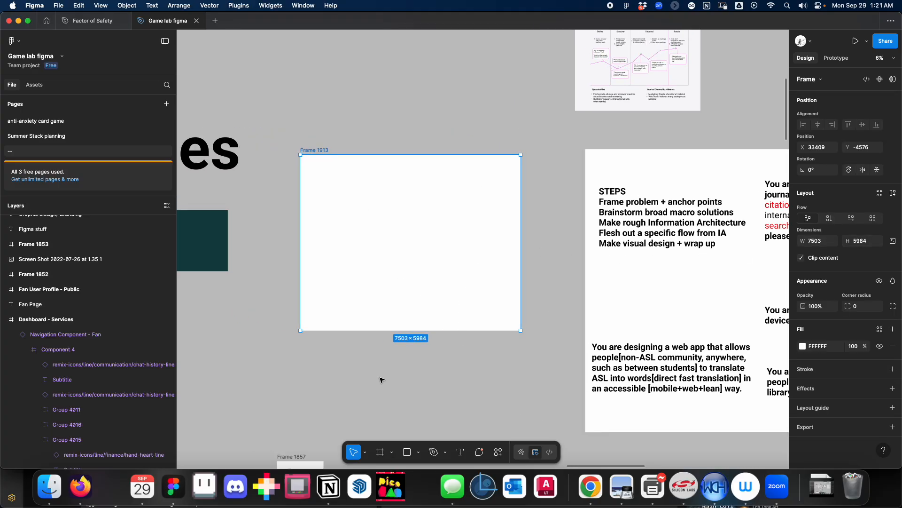
# Add a 612 × 792 frame from the Letter paper preset and place it on the canvas above the large blank frame.
pyautogui.press('f')
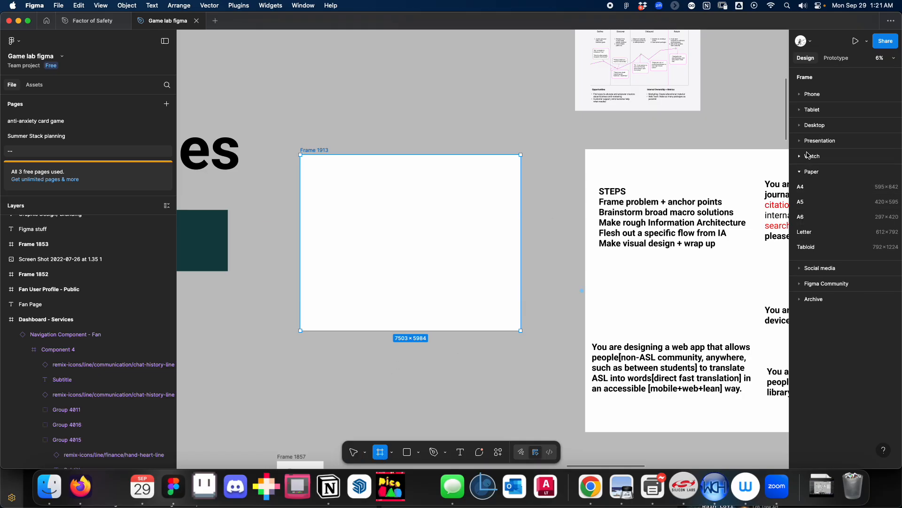
pyautogui.click(801, 126)
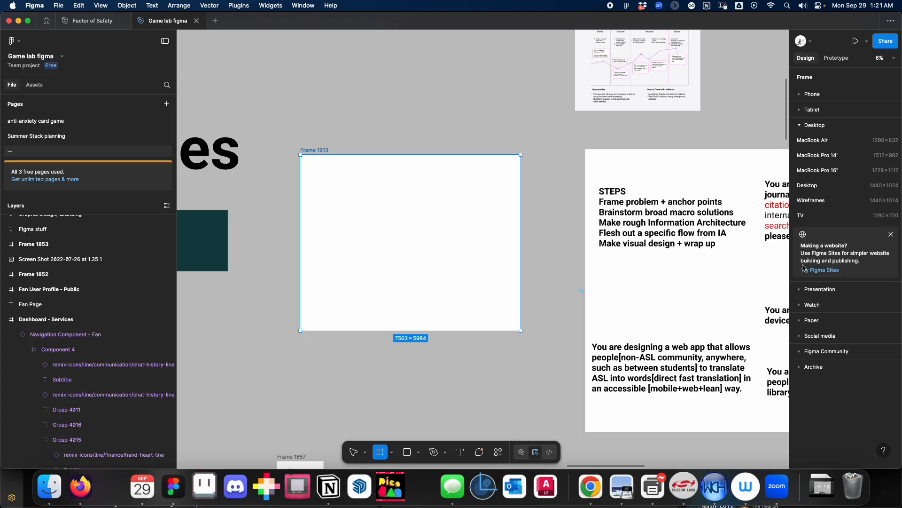
pyautogui.click(800, 321)
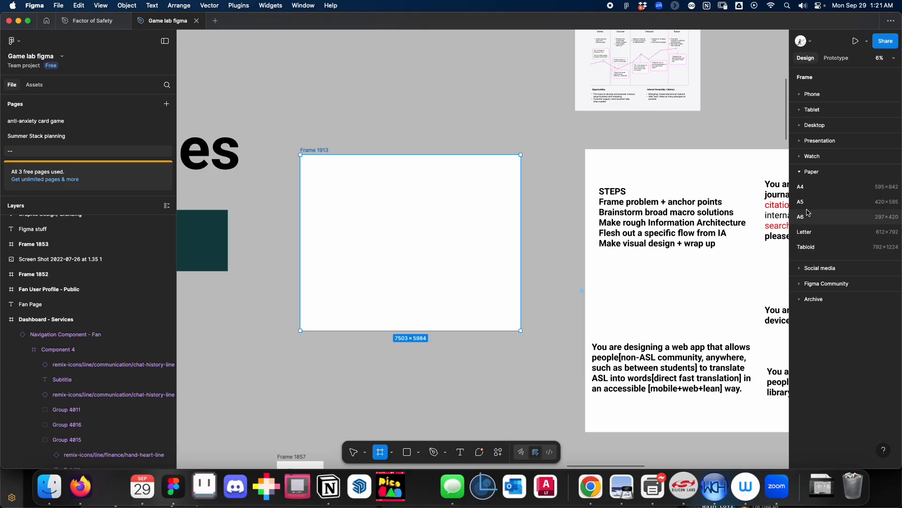
pyautogui.click(809, 233)
pyautogui.moveTo(531, 244); pyautogui.dragTo(394, 77)
pyautogui.scroll(3, 447, 108)
pyautogui.hscroll(-2, 446, 107)
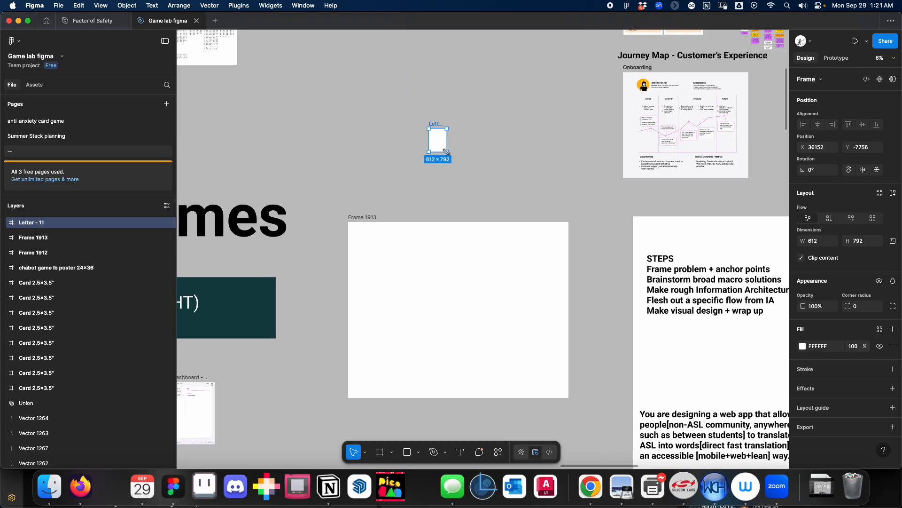
# Enlarge the Letter frame to nearly a third of the large blank frame's width and position it above that frame.
pyautogui.moveTo(446, 151); pyautogui.dragTo(495, 214)
pyautogui.moveTo(465, 182); pyautogui.dragTo(449, 146)
pyautogui.click(369, 145)
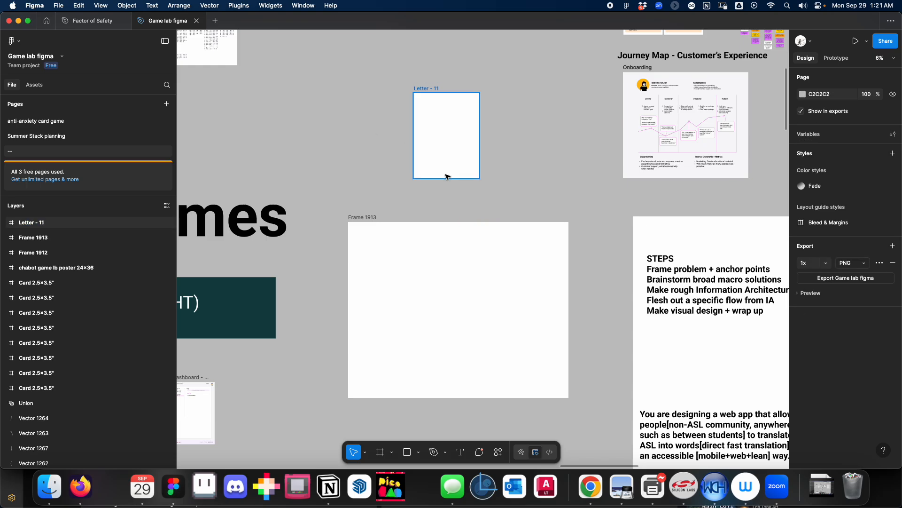
pyautogui.click(464, 225)
pyautogui.click(464, 210)
# Add a text box about 1802 × 819 reading "jkljlkj" in the middle of the Letter frame, extending to its right edge.
pyautogui.scroll(2, 486, 197)
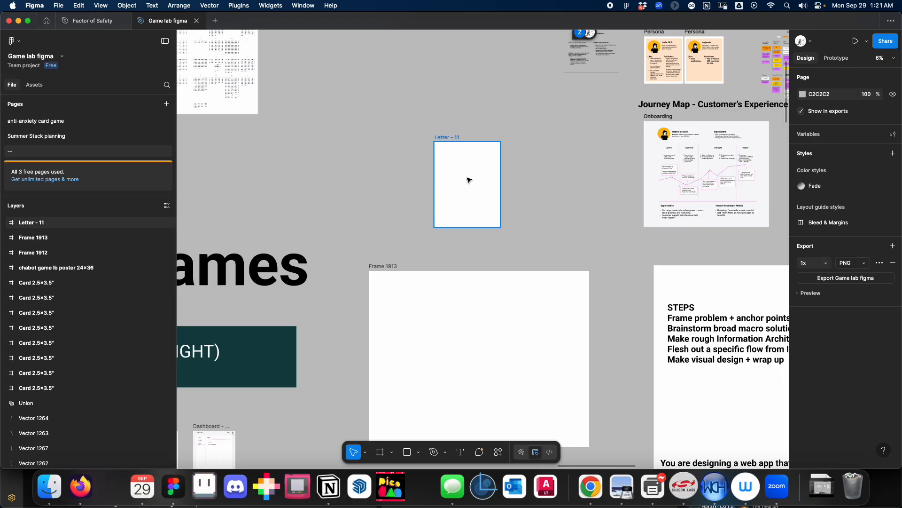
pyautogui.scroll(5, 469, 180)
pyautogui.scroll(8, 469, 180)
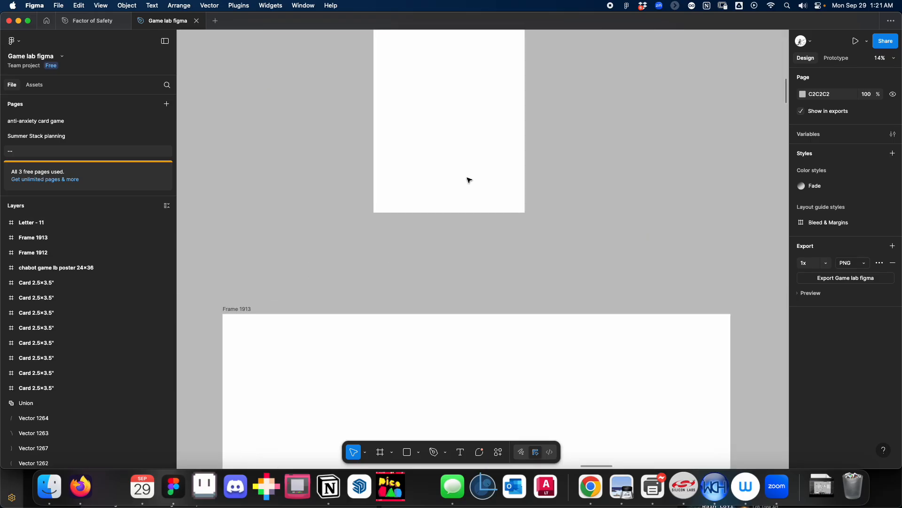
pyautogui.scroll(-3, 468, 180)
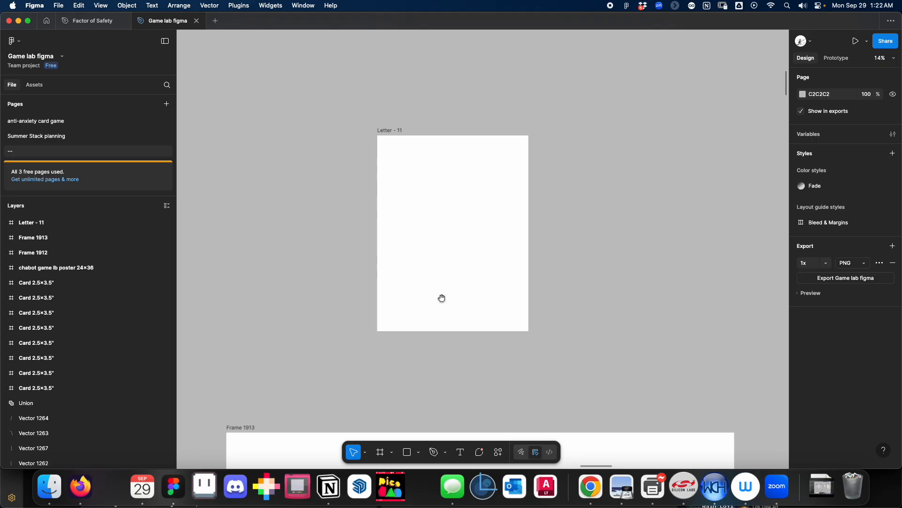
pyautogui.hscroll(-2, 302, 327)
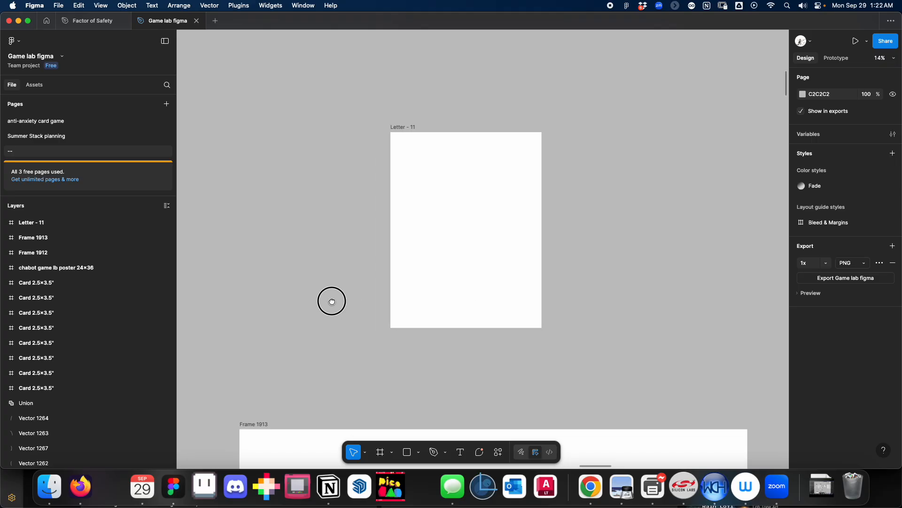
pyautogui.hscroll(4, 332, 300)
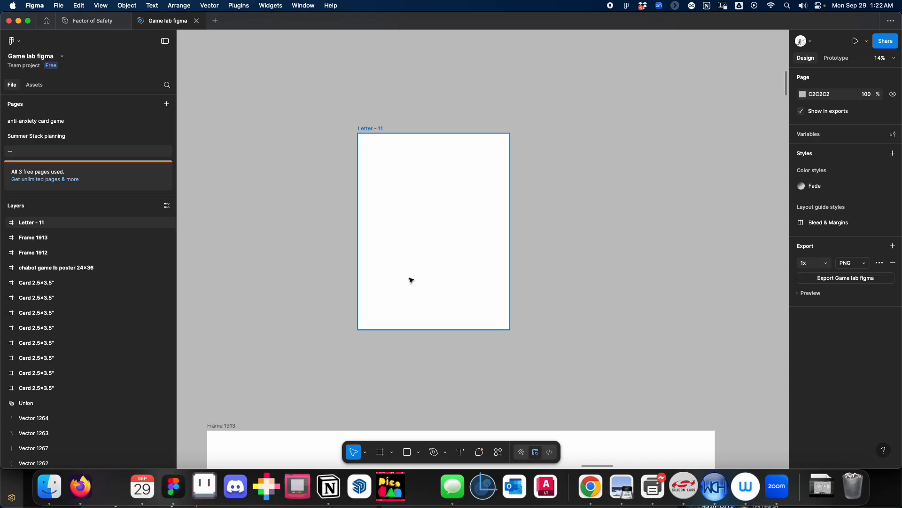
pyautogui.hscroll(-2, 419, 253)
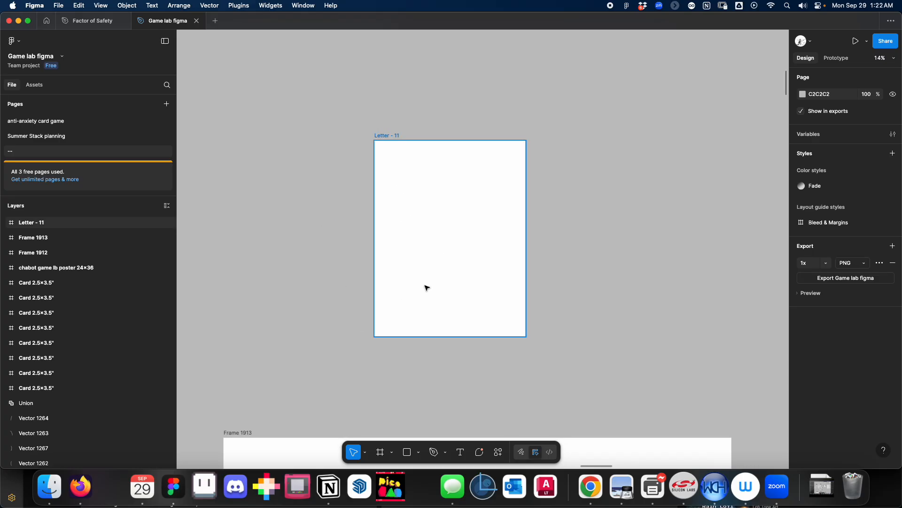
pyautogui.click(460, 453)
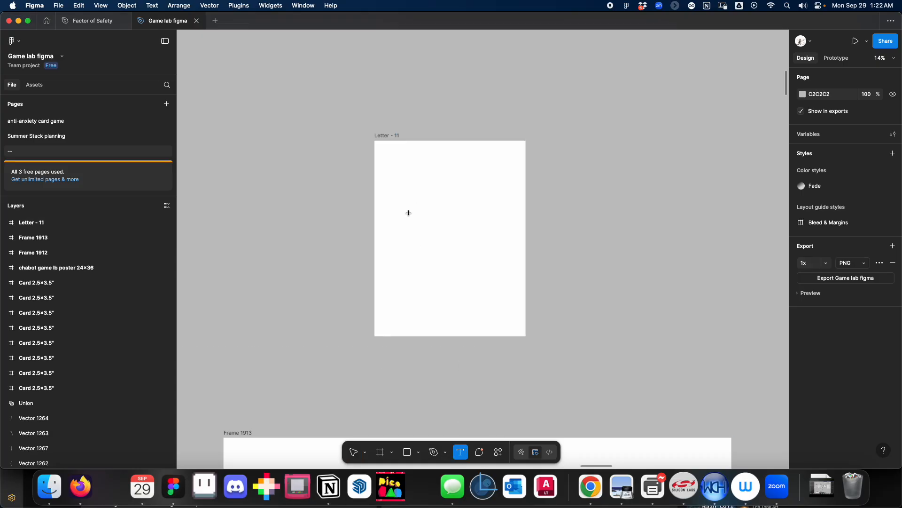
pyautogui.moveTo(404, 204); pyautogui.dragTo(526, 259)
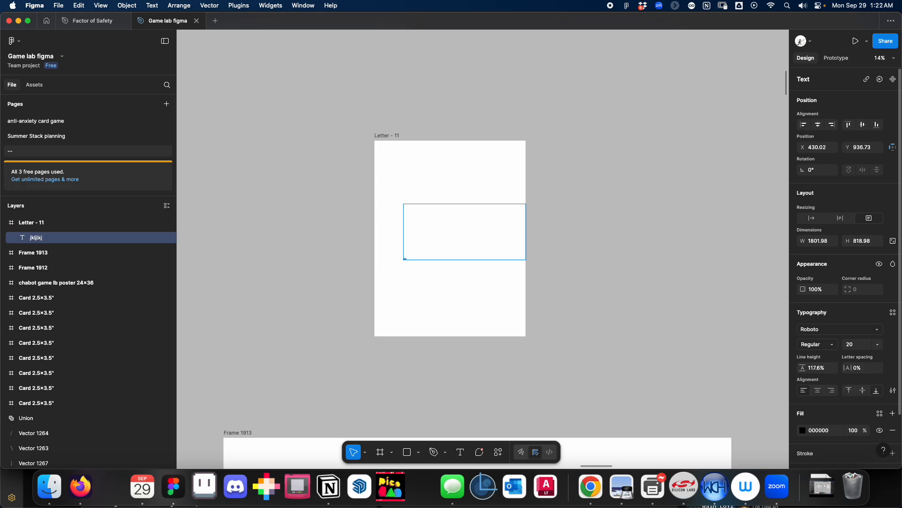
# Set the "jkljlkj" text's font size to 128 and move it to the upper-left area of the Letter frame.
pyautogui.click(877, 344)
pyautogui.click(860, 435)
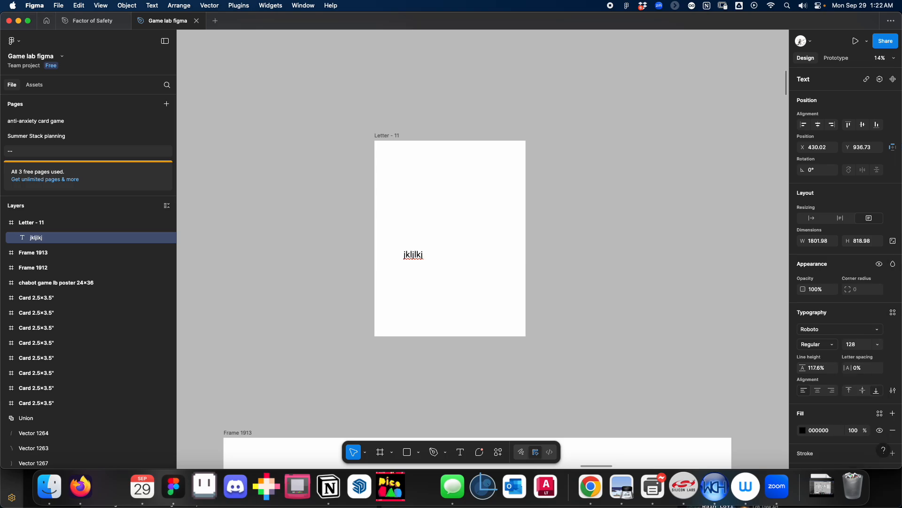
pyautogui.moveTo(414, 254); pyautogui.dragTo(402, 170)
pyautogui.click(451, 245)
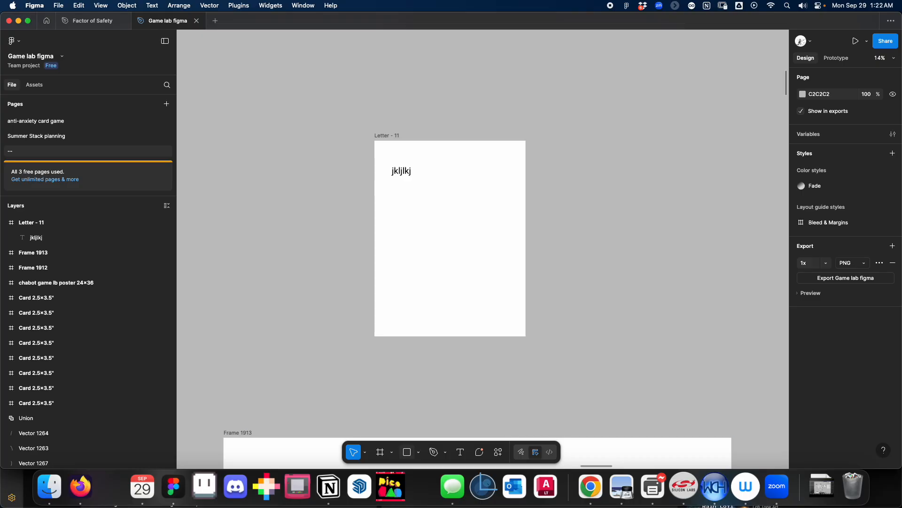
# Draw a wide rectangle across the middle of the Letter frame, below the "jkljlkj" text.
pyautogui.click(418, 451)
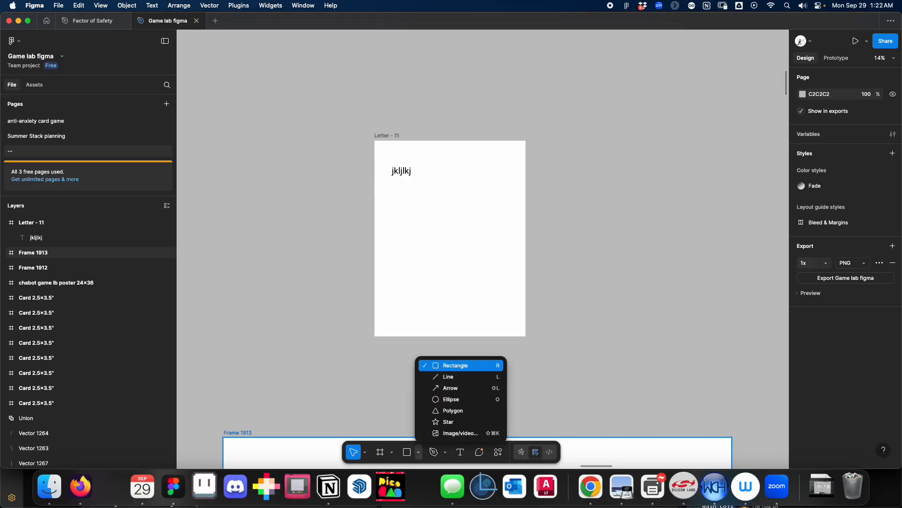
pyautogui.click(456, 366)
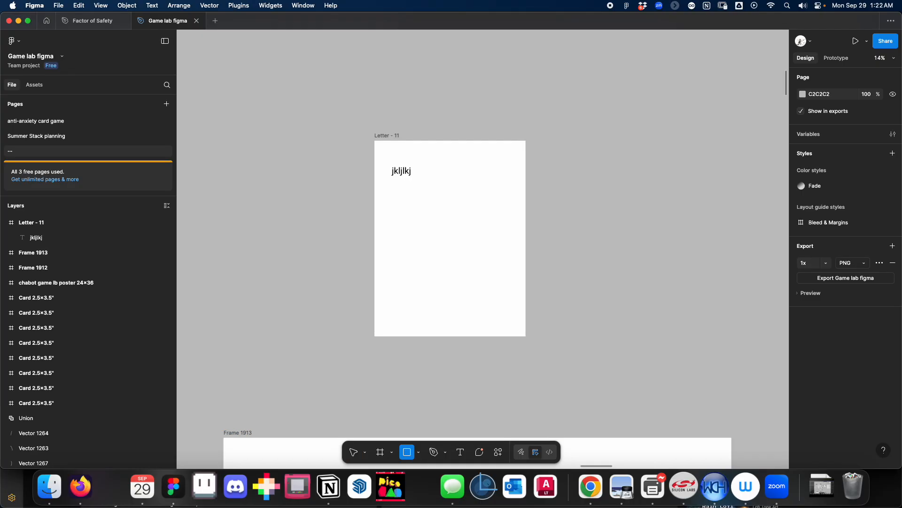
pyautogui.moveTo(390, 209)
pyautogui.mouseDown()
pyautogui.moveTo(530, 276)
pyautogui.moveTo(506, 263)
pyautogui.mouseUp()
pyautogui.press('Escape')
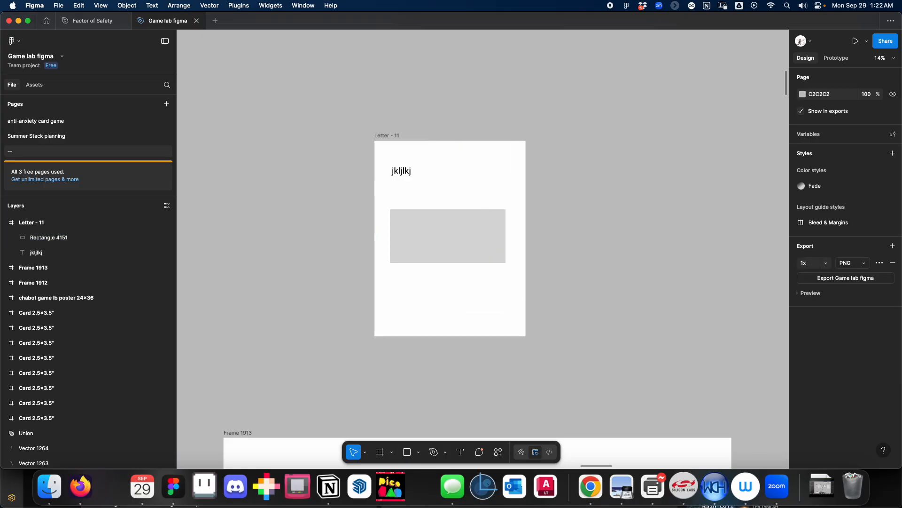
# Draw an open S-shaped curve about 1520 × 1069 with the Pen tool, rising across the rectangle in the Letter frame.
pyautogui.press('p')
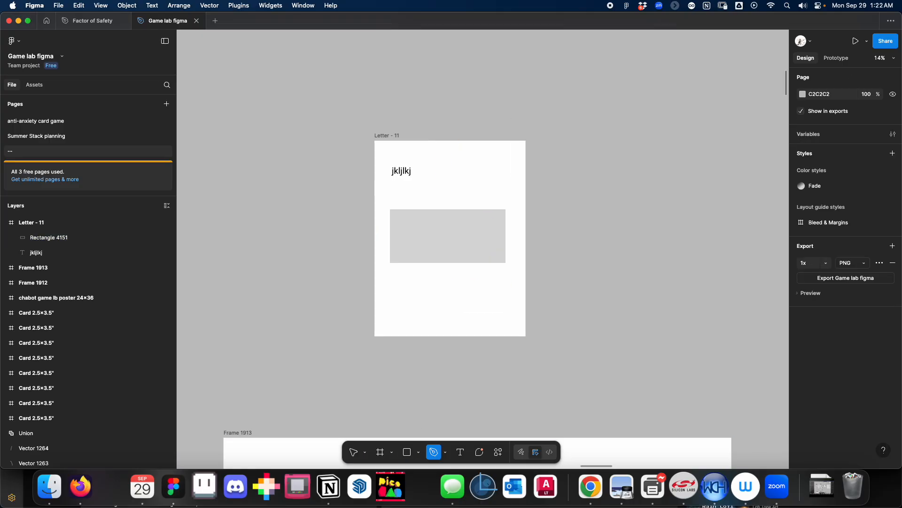
pyautogui.click(445, 452)
pyautogui.click(473, 421)
pyautogui.click(382, 251)
pyautogui.moveTo(433, 201); pyautogui.dragTo(467, 206)
pyautogui.click(485, 179)
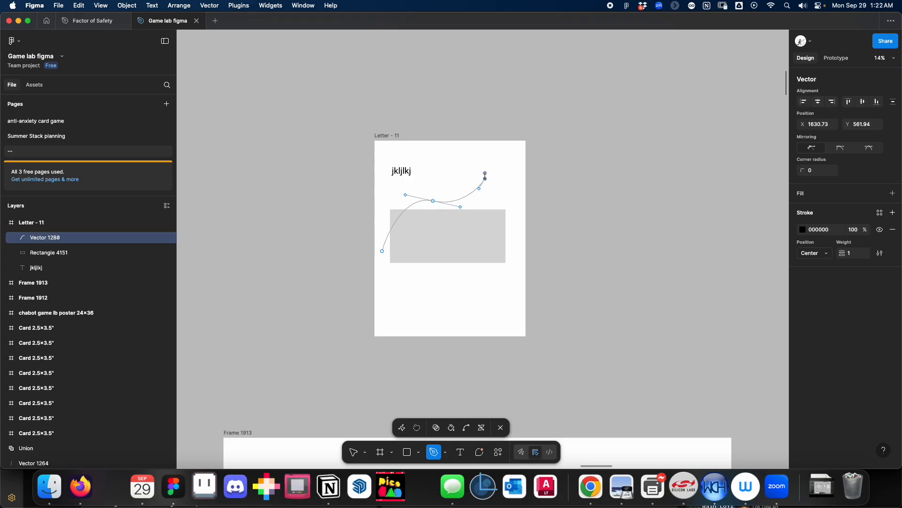
pyautogui.press('Escape')
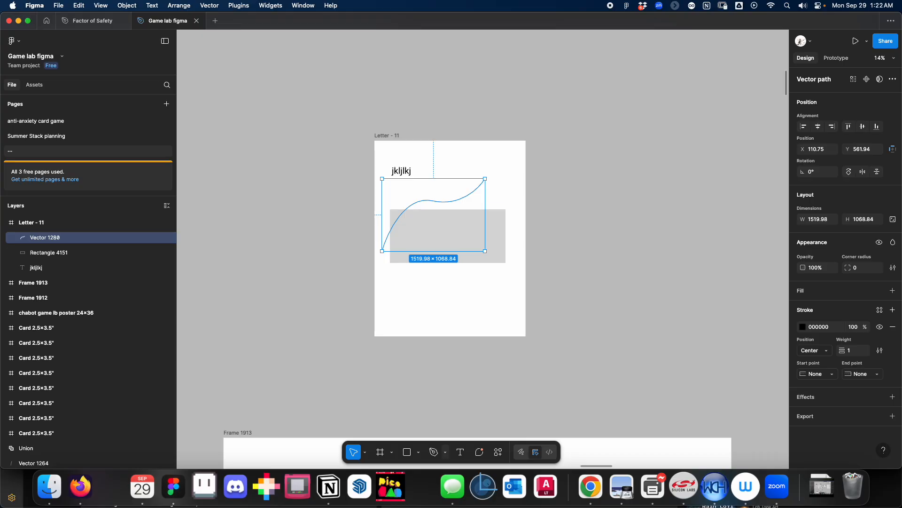
# Sketch a freehand zigzag with the Pencil tool over the rectangle's right side and extend it in a wavy line toward the lower left.
pyautogui.click(445, 452)
pyautogui.click(477, 433)
pyautogui.moveTo(469, 206); pyautogui.dragTo(479, 209)
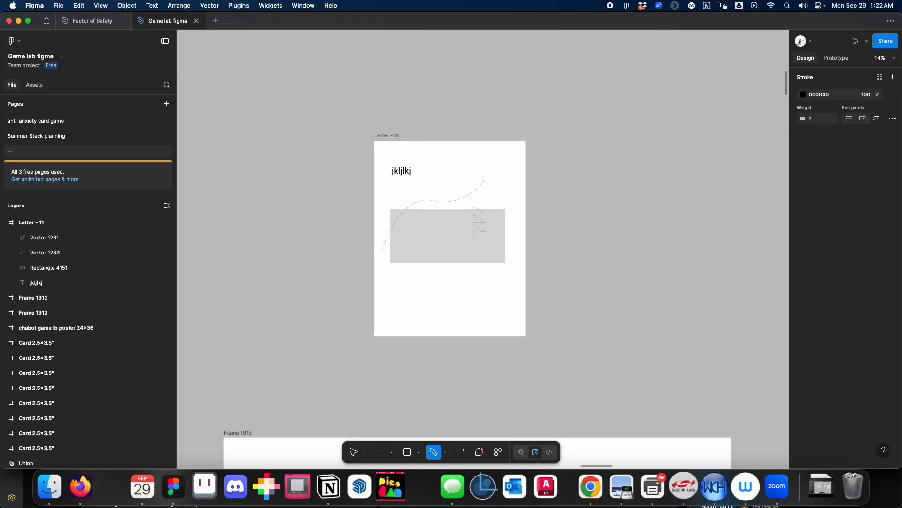
pyautogui.moveTo(428, 246); pyautogui.dragTo(427, 256)
pyautogui.press('Escape')
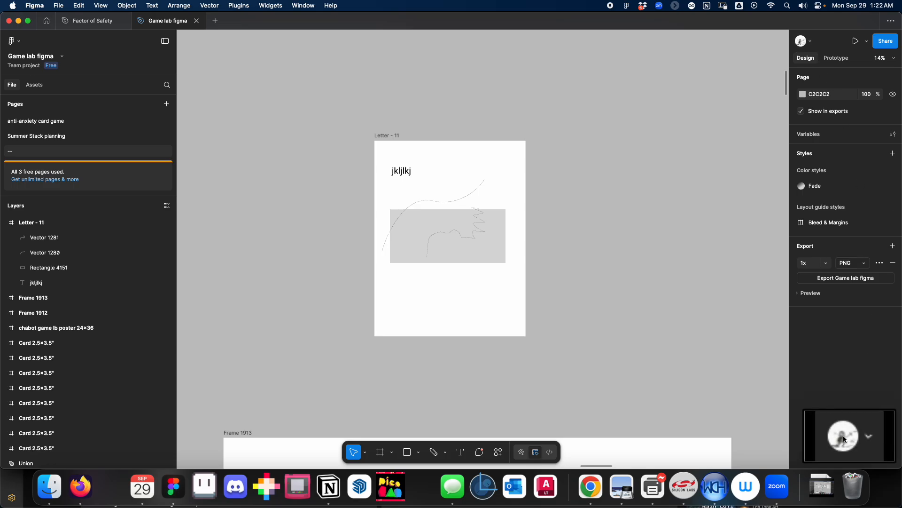
# Place the captured profile-icon screenshot on the empty canvas to the right of the Letter frame.
pyautogui.moveTo(847, 444); pyautogui.dragTo(565, 184)
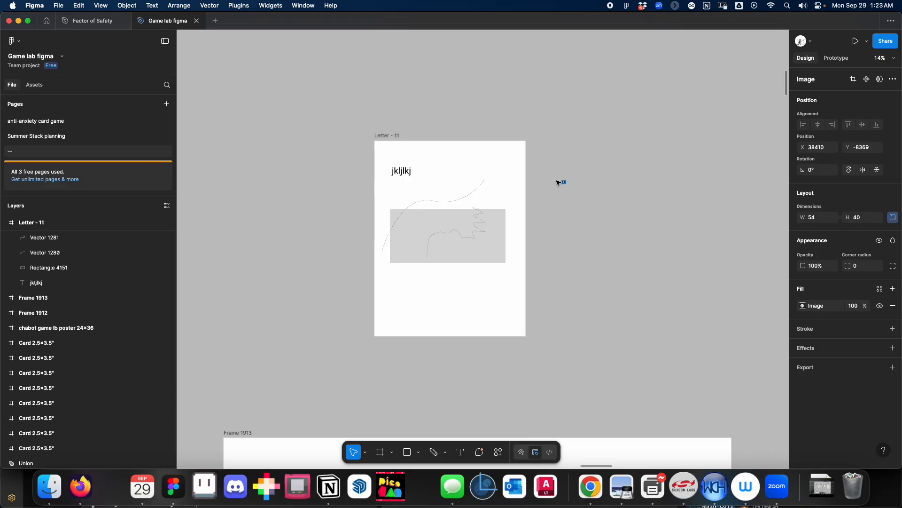
pyautogui.moveTo(565, 184)
pyautogui.mouseDown()
pyautogui.moveTo(564, 218)
pyautogui.moveTo(540, 164)
pyautogui.moveTo(562, 201)
pyautogui.mouseUp()
pyautogui.click(568, 207)
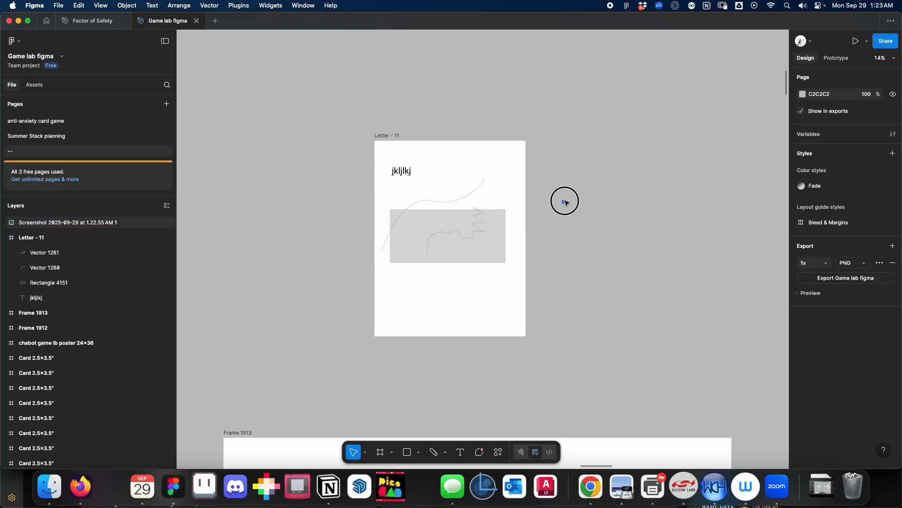
# Enlarge the placed screenshot image proportionally to a little over half the Letter frame's width.
pyautogui.click(566, 203)
pyautogui.scroll(5, 559, 207)
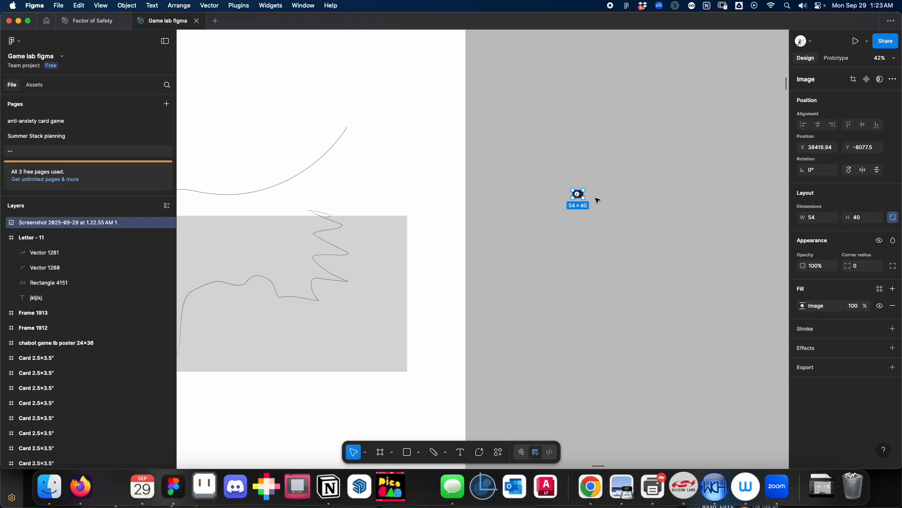
pyautogui.moveTo(584, 198); pyautogui.dragTo(665, 261)
pyautogui.click(620, 388)
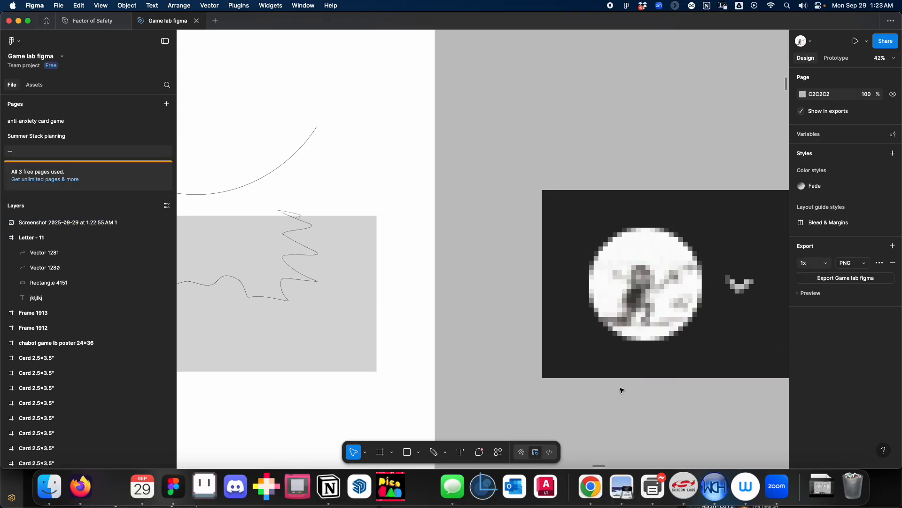
pyautogui.scroll(-5, 620, 388)
pyautogui.moveTo(449, 259); pyautogui.dragTo(428, 210)
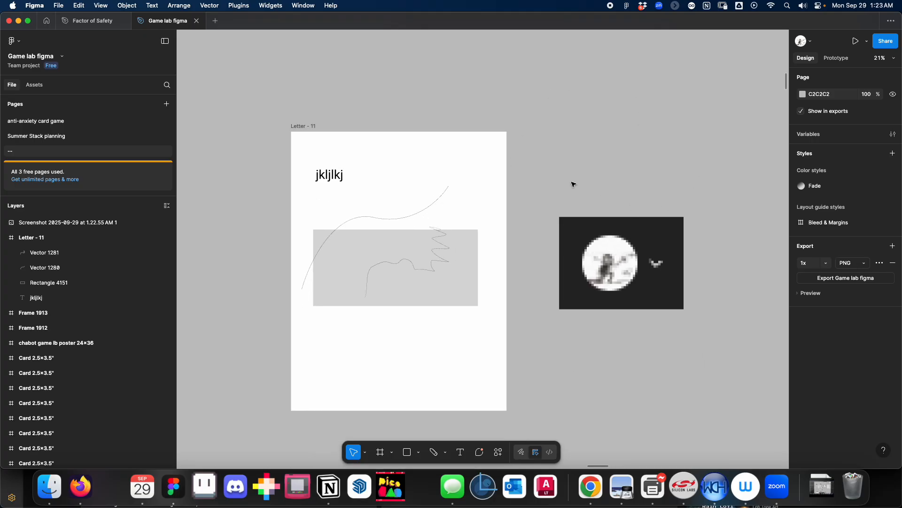
pyautogui.click(812, 43)
pyautogui.click(829, 44)
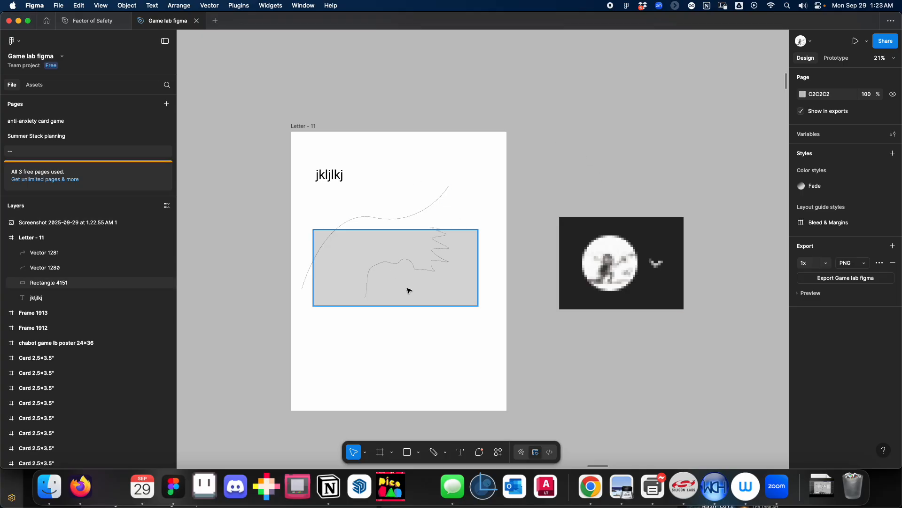
pyautogui.scroll(-10, 395, 360)
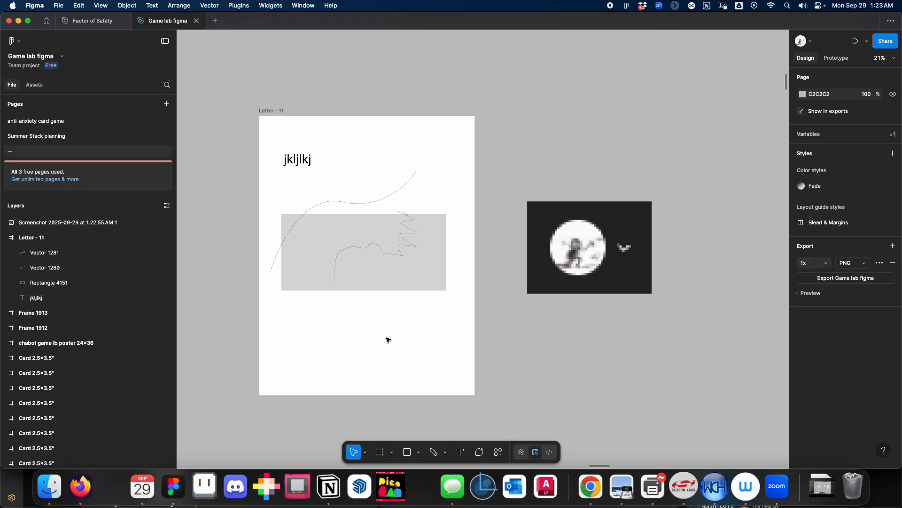
pyautogui.scroll(5, 472, 243)
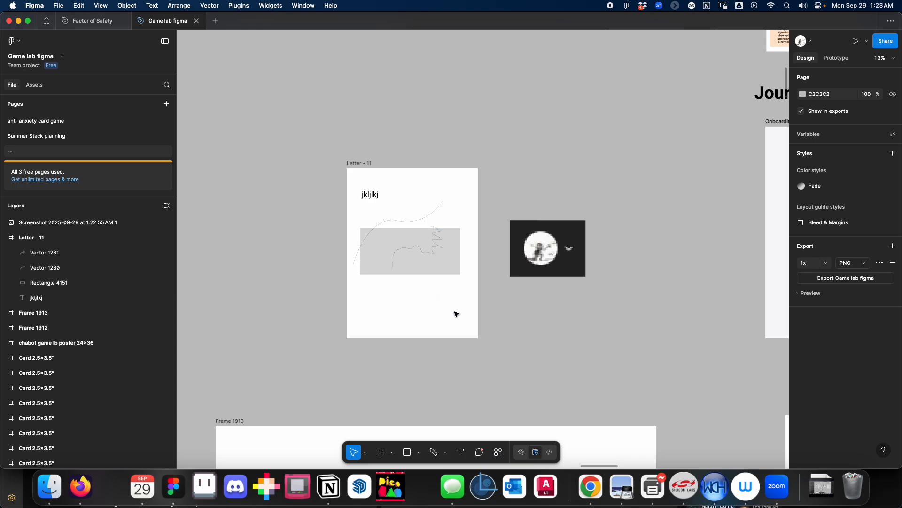
# Start a new comment on the canvas just above the screenshot image, and discard it without entering text.
pyautogui.click(483, 453)
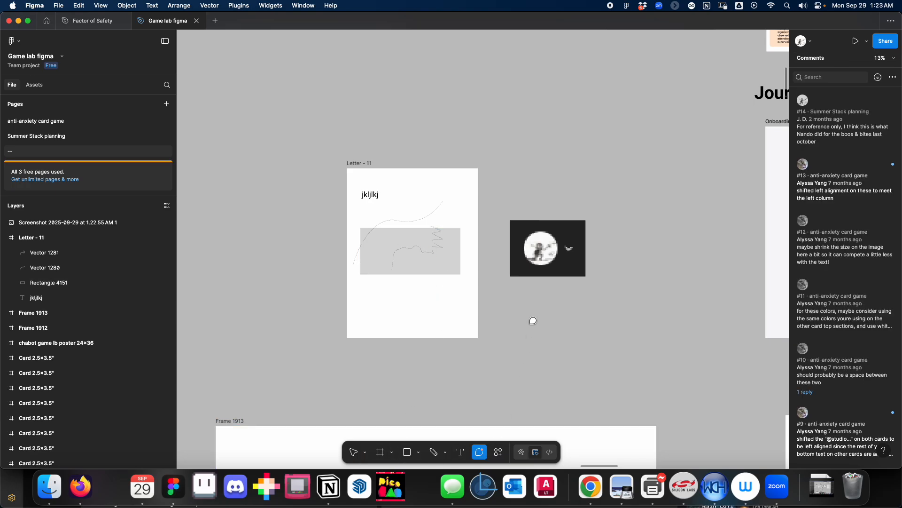
pyautogui.click(543, 197)
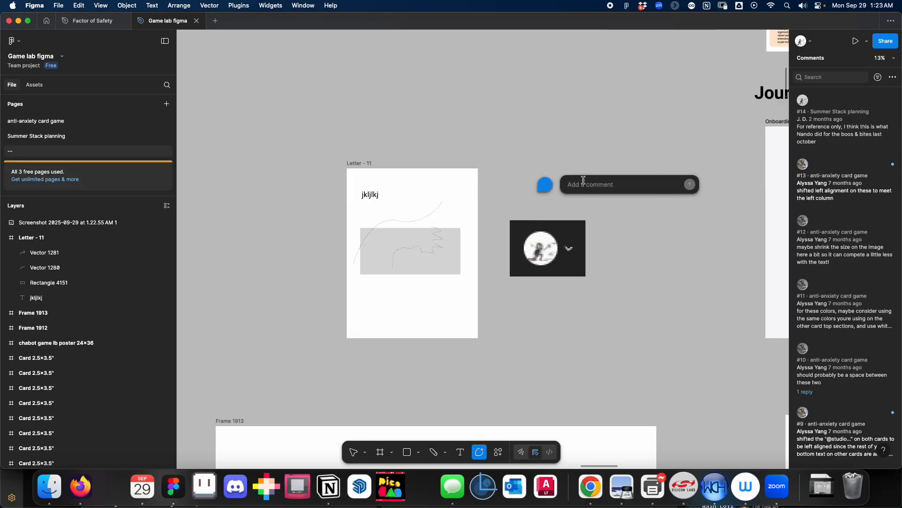
pyautogui.press('Escape')
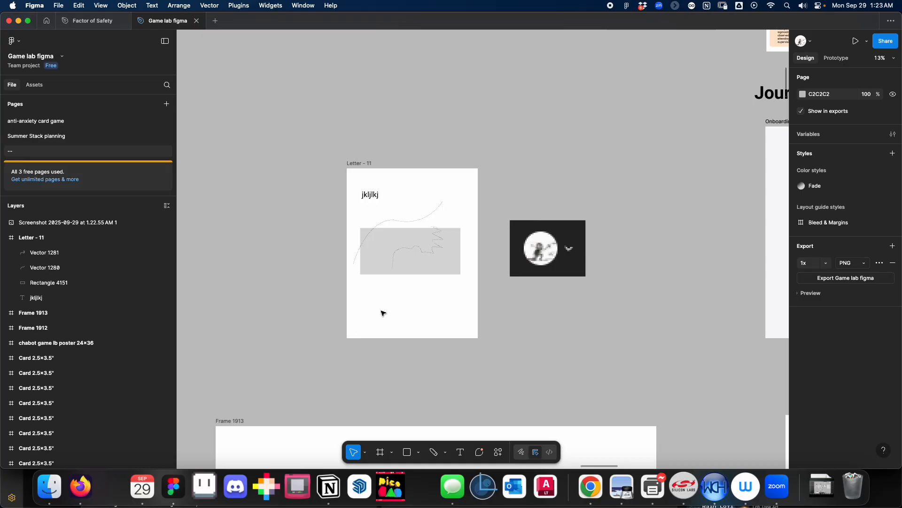
# In the Onboarding journey map, move the portrait to about X 495, Y 238 and the Define quote's box to about X 568, Y 1433.
pyautogui.scroll(-5, 405, 309)
pyautogui.hscroll(5, 447, 323)
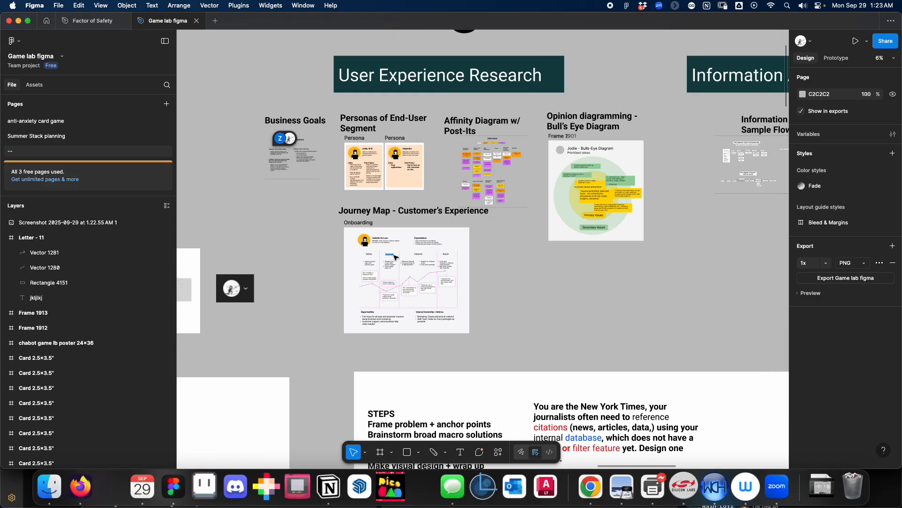
pyautogui.scroll(6, 410, 276)
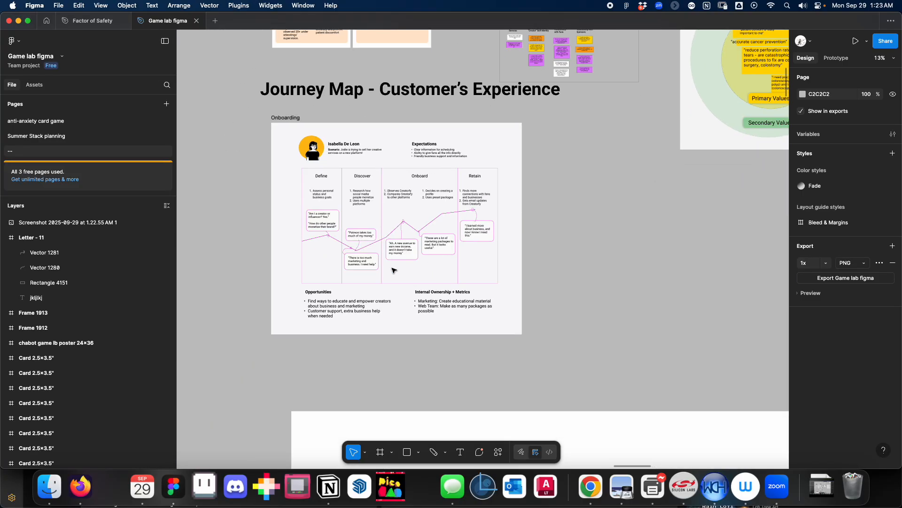
pyautogui.hscroll(-5, 322, 281)
pyautogui.hscroll(2, 321, 282)
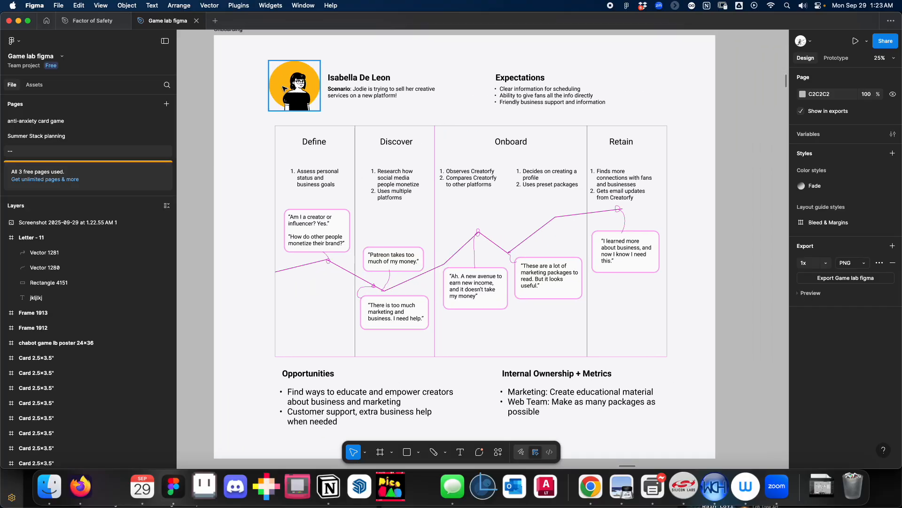
pyautogui.moveTo(293, 93)
pyautogui.mouseDown()
pyautogui.moveTo(259, 86)
pyautogui.moveTo(297, 97)
pyautogui.mouseUp()
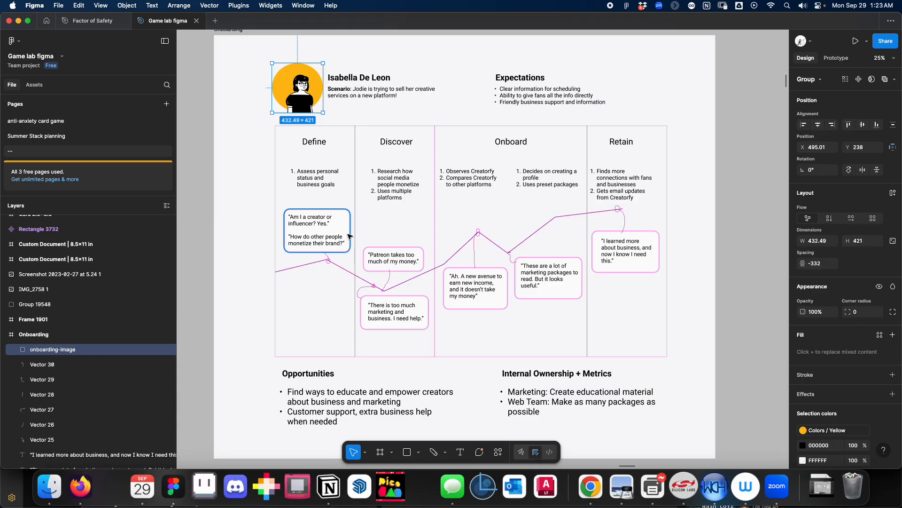
pyautogui.moveTo(347, 221); pyautogui.dragTo(357, 221)
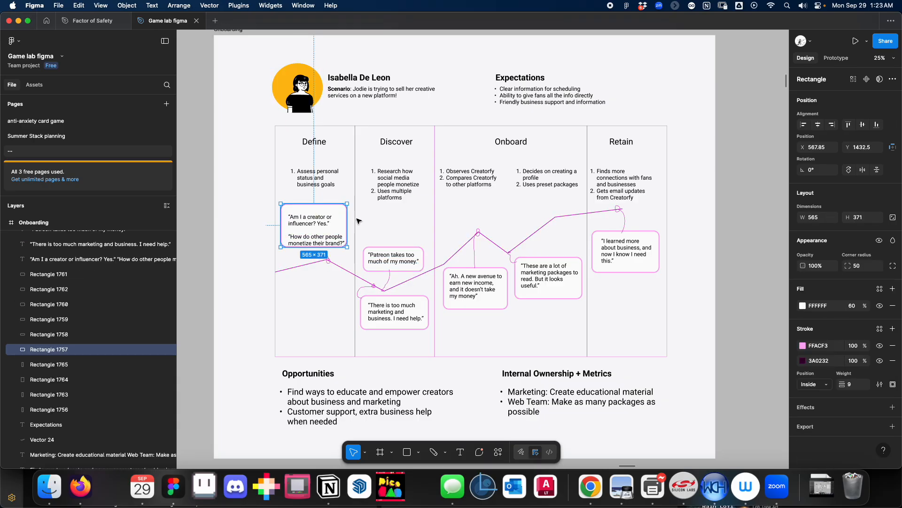
# Undo the last move of the Define quote's box in the journey map and clear the selection.
pyautogui.hotkey('ctrl', 'z')
pyautogui.press('Escape')
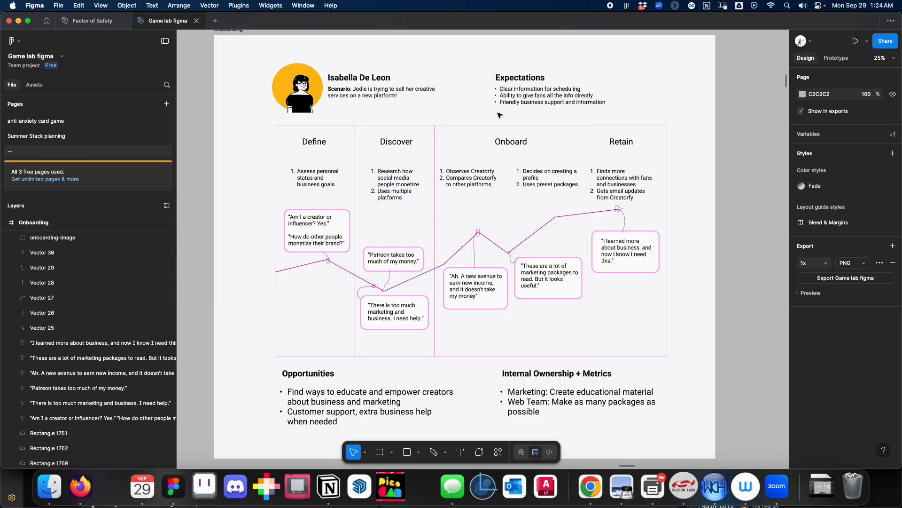
# Inspect the Expectations heading in the journey map and examine the Bull's Eye Diagram under Opinion diagramming up close.
pyautogui.moveTo(442, 121); pyautogui.dragTo(362, 211)
pyautogui.click(435, 166)
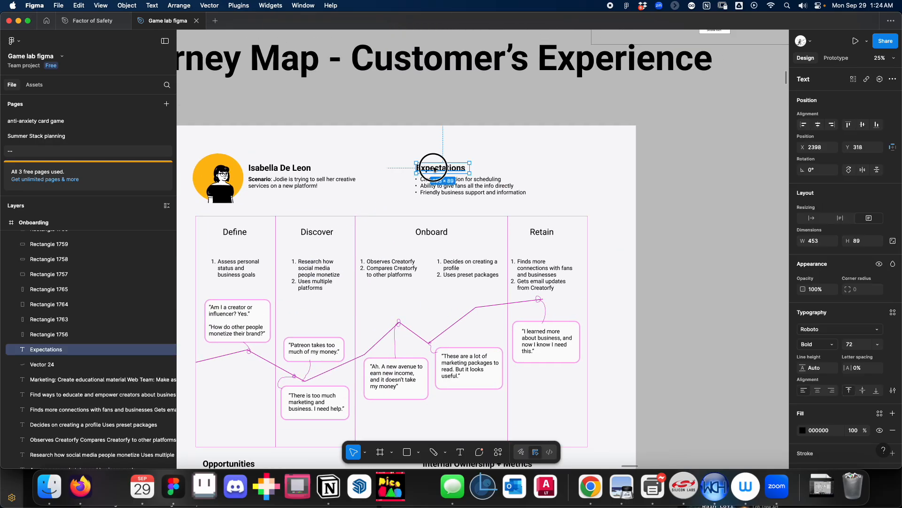
pyautogui.moveTo(457, 191); pyautogui.dragTo(456, 191)
pyautogui.click(437, 143)
pyautogui.press('super+minus')
pyautogui.moveTo(624, 73); pyautogui.dragTo(451, 210)
pyautogui.hscroll(3, 452, 212)
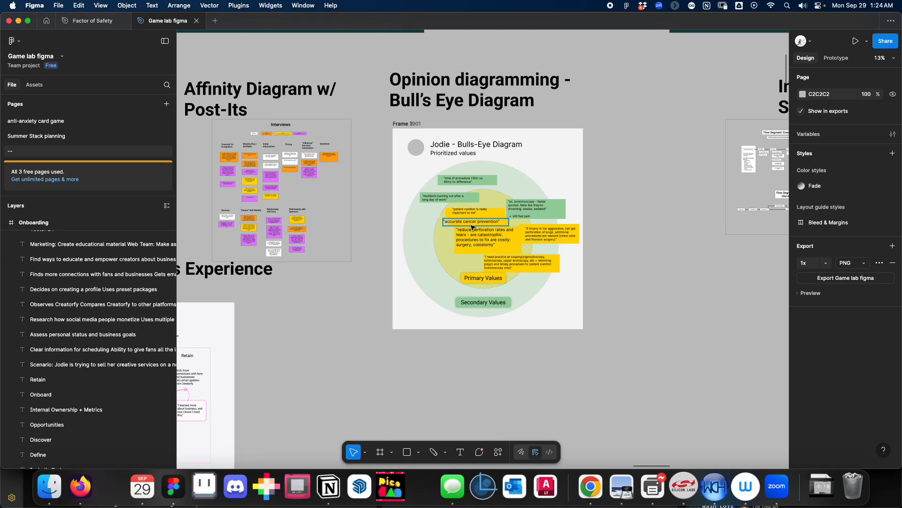
pyautogui.press('super+equal')
pyautogui.hscroll(2, 483, 256)
pyautogui.scroll(1, 484, 256)
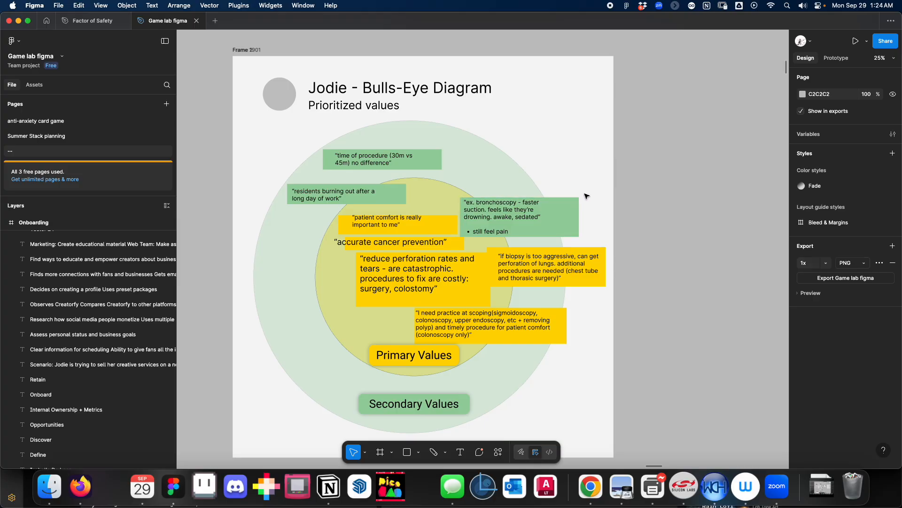
# Examine the white frame below the journey map with the STEPS list and the design-challenge prompts.
pyautogui.press('super+minus')
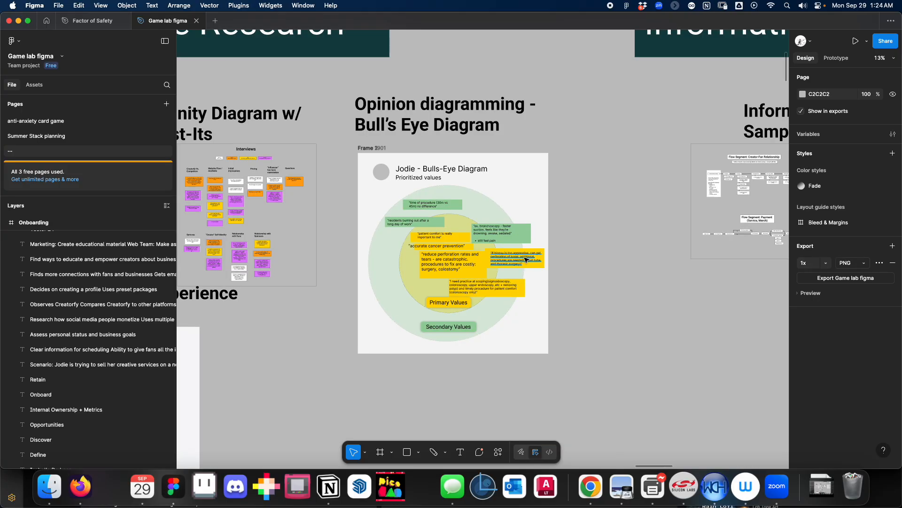
pyautogui.press('super+minus')
pyautogui.scroll(-6, 512, 278)
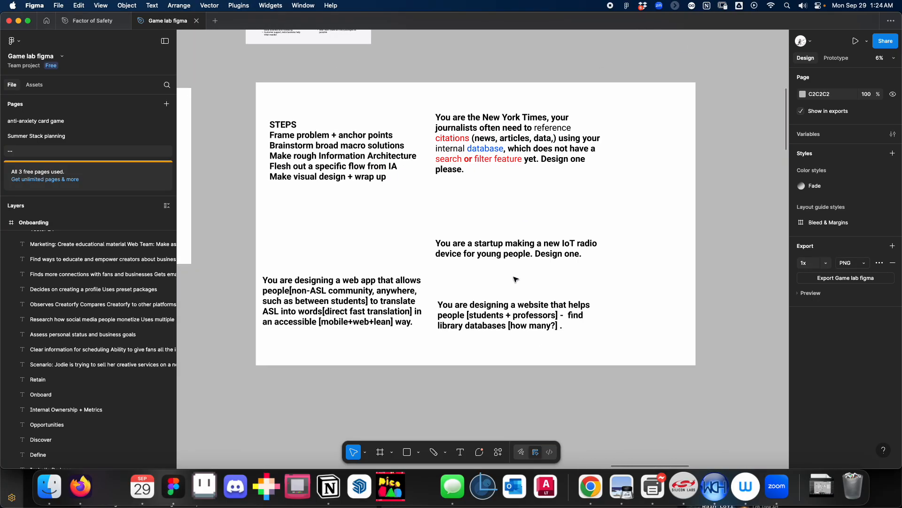
pyautogui.scroll(1, 515, 279)
pyautogui.click(323, 172)
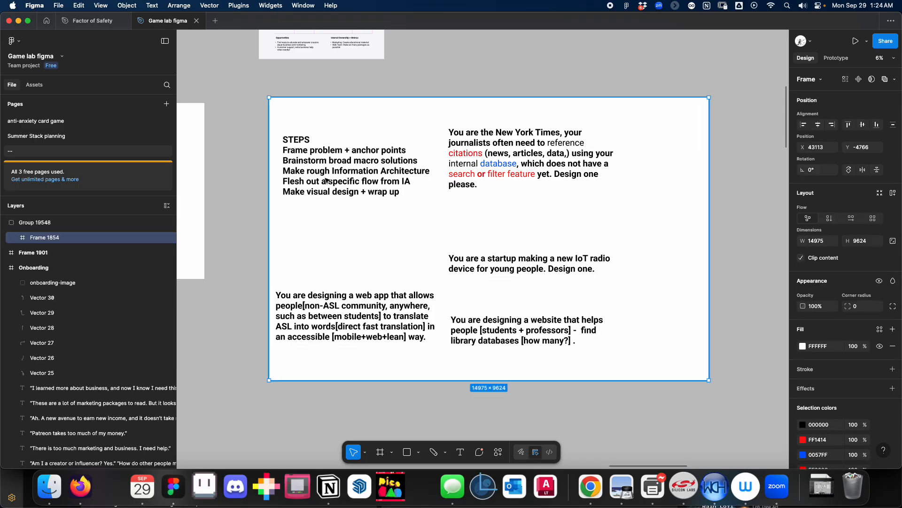
pyautogui.doubleClick(332, 183)
pyautogui.moveTo(337, 178)
pyautogui.mouseDown()
pyautogui.moveTo(336, 198)
pyautogui.moveTo(338, 183)
pyautogui.mouseUp()
pyautogui.click(353, 249)
pyautogui.hscroll(-2, 389, 263)
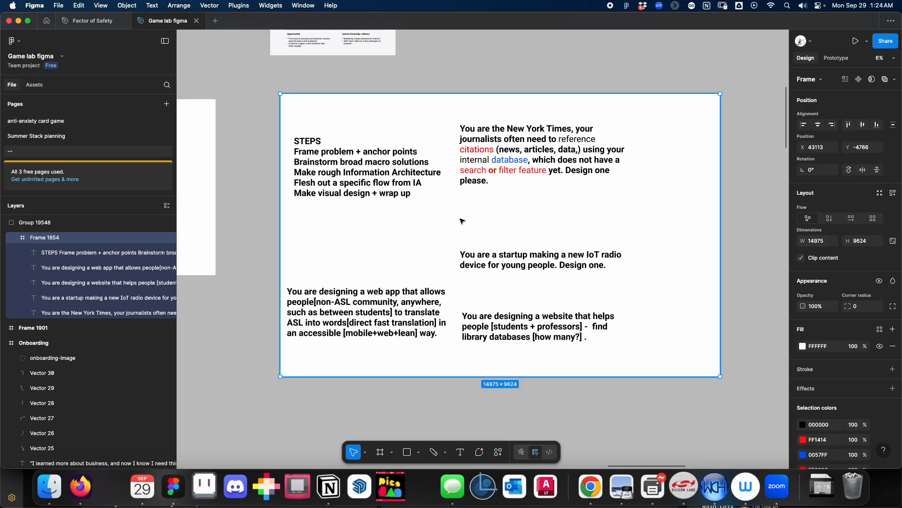
pyautogui.scroll(2, 449, 234)
pyautogui.hscroll(1, 449, 235)
pyautogui.click(254, 158)
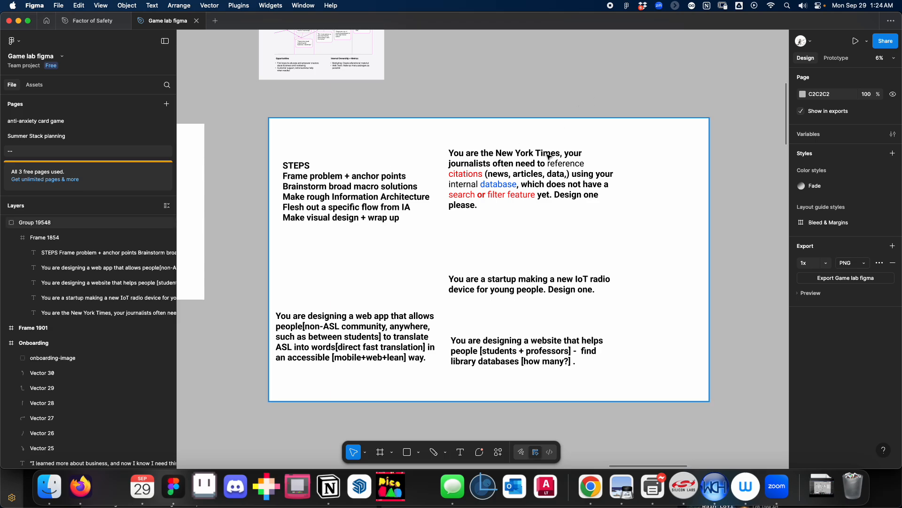
pyautogui.scroll(2, 514, 242)
pyautogui.hscroll(1, 514, 242)
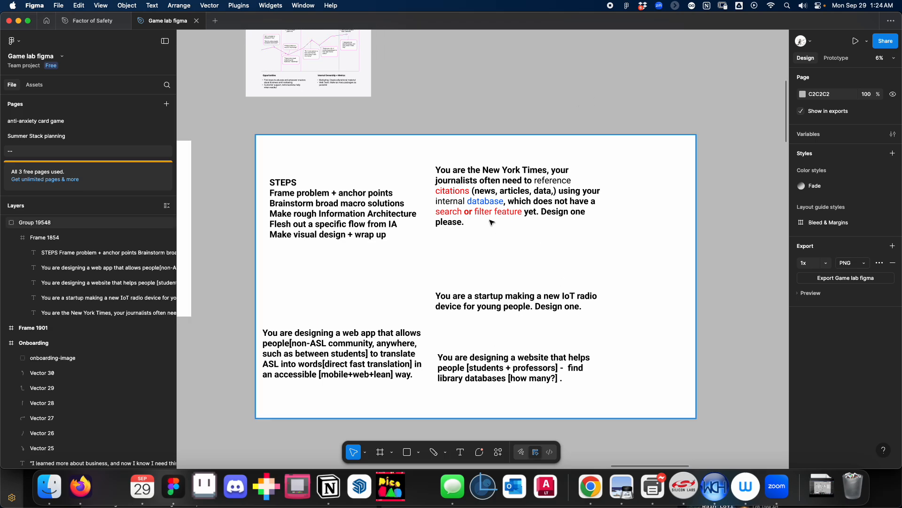
# Examine the Creator-Fan Relationship flow segment in the Information Architecture sample flows up close and in overview.
pyautogui.scroll(-5, 490, 222)
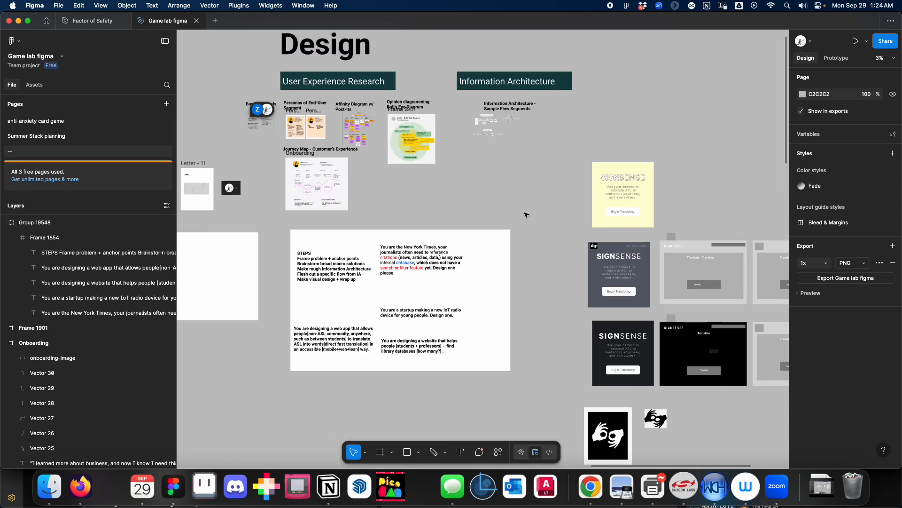
pyautogui.scroll(8, 499, 123)
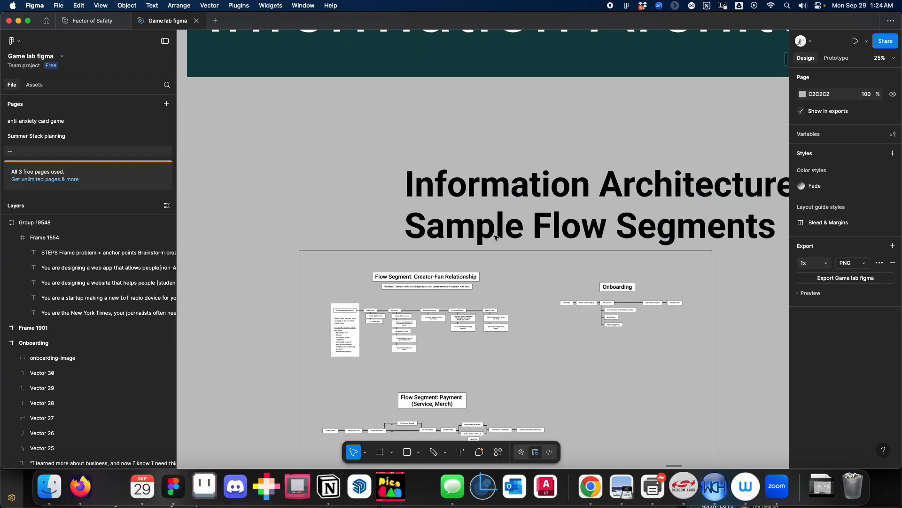
pyautogui.scroll(4, 486, 237)
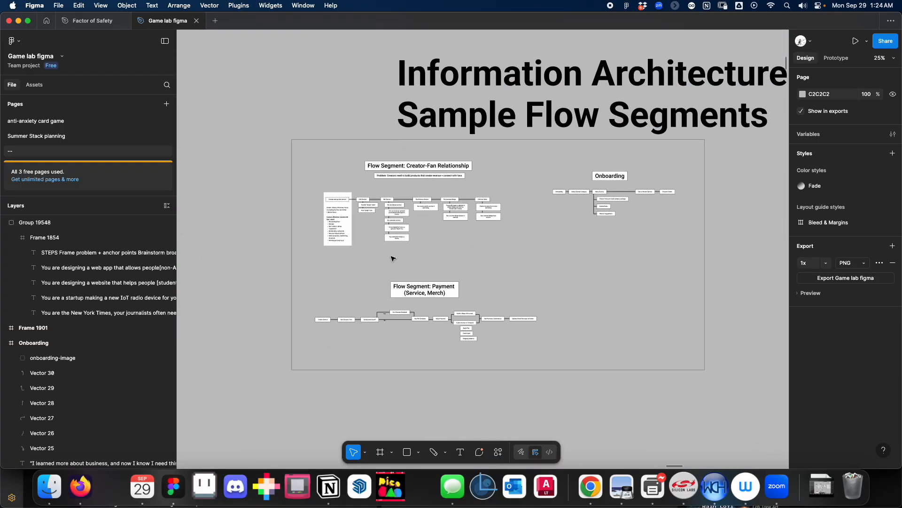
pyautogui.scroll(4, 404, 211)
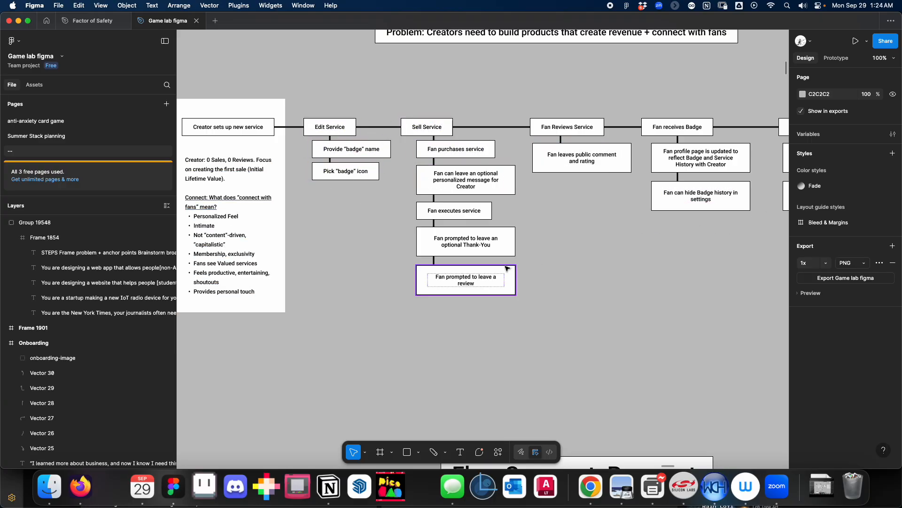
pyautogui.press('super+minus')
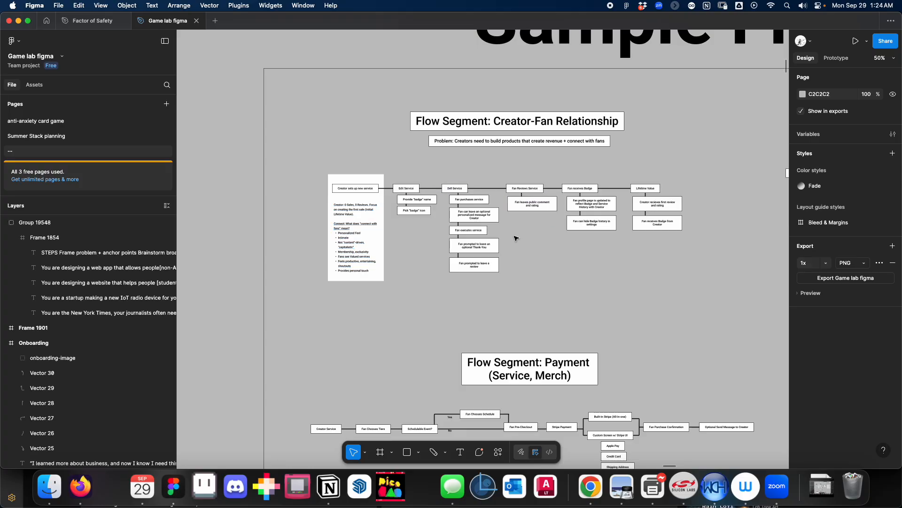